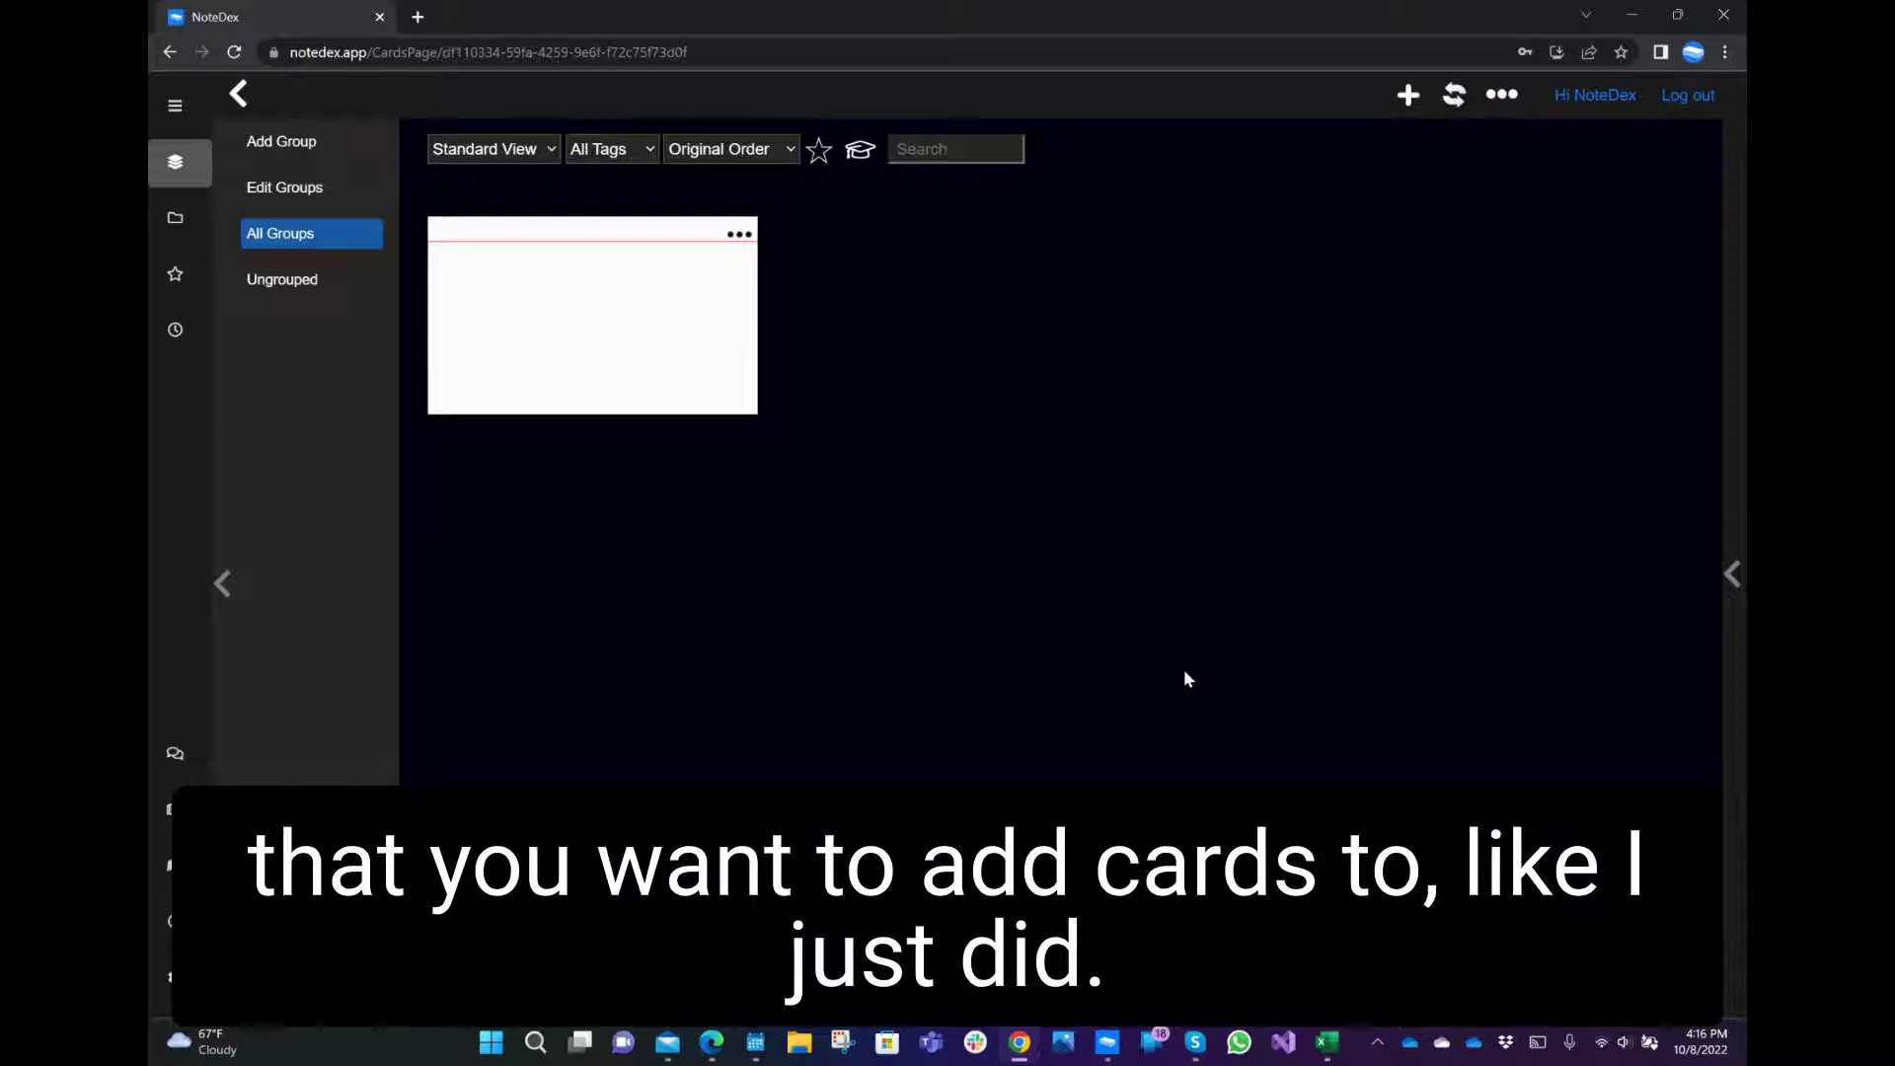
Open the Text Import – Quickly Create Cards page from the stack's ••• menu.
left_click(1506, 102)
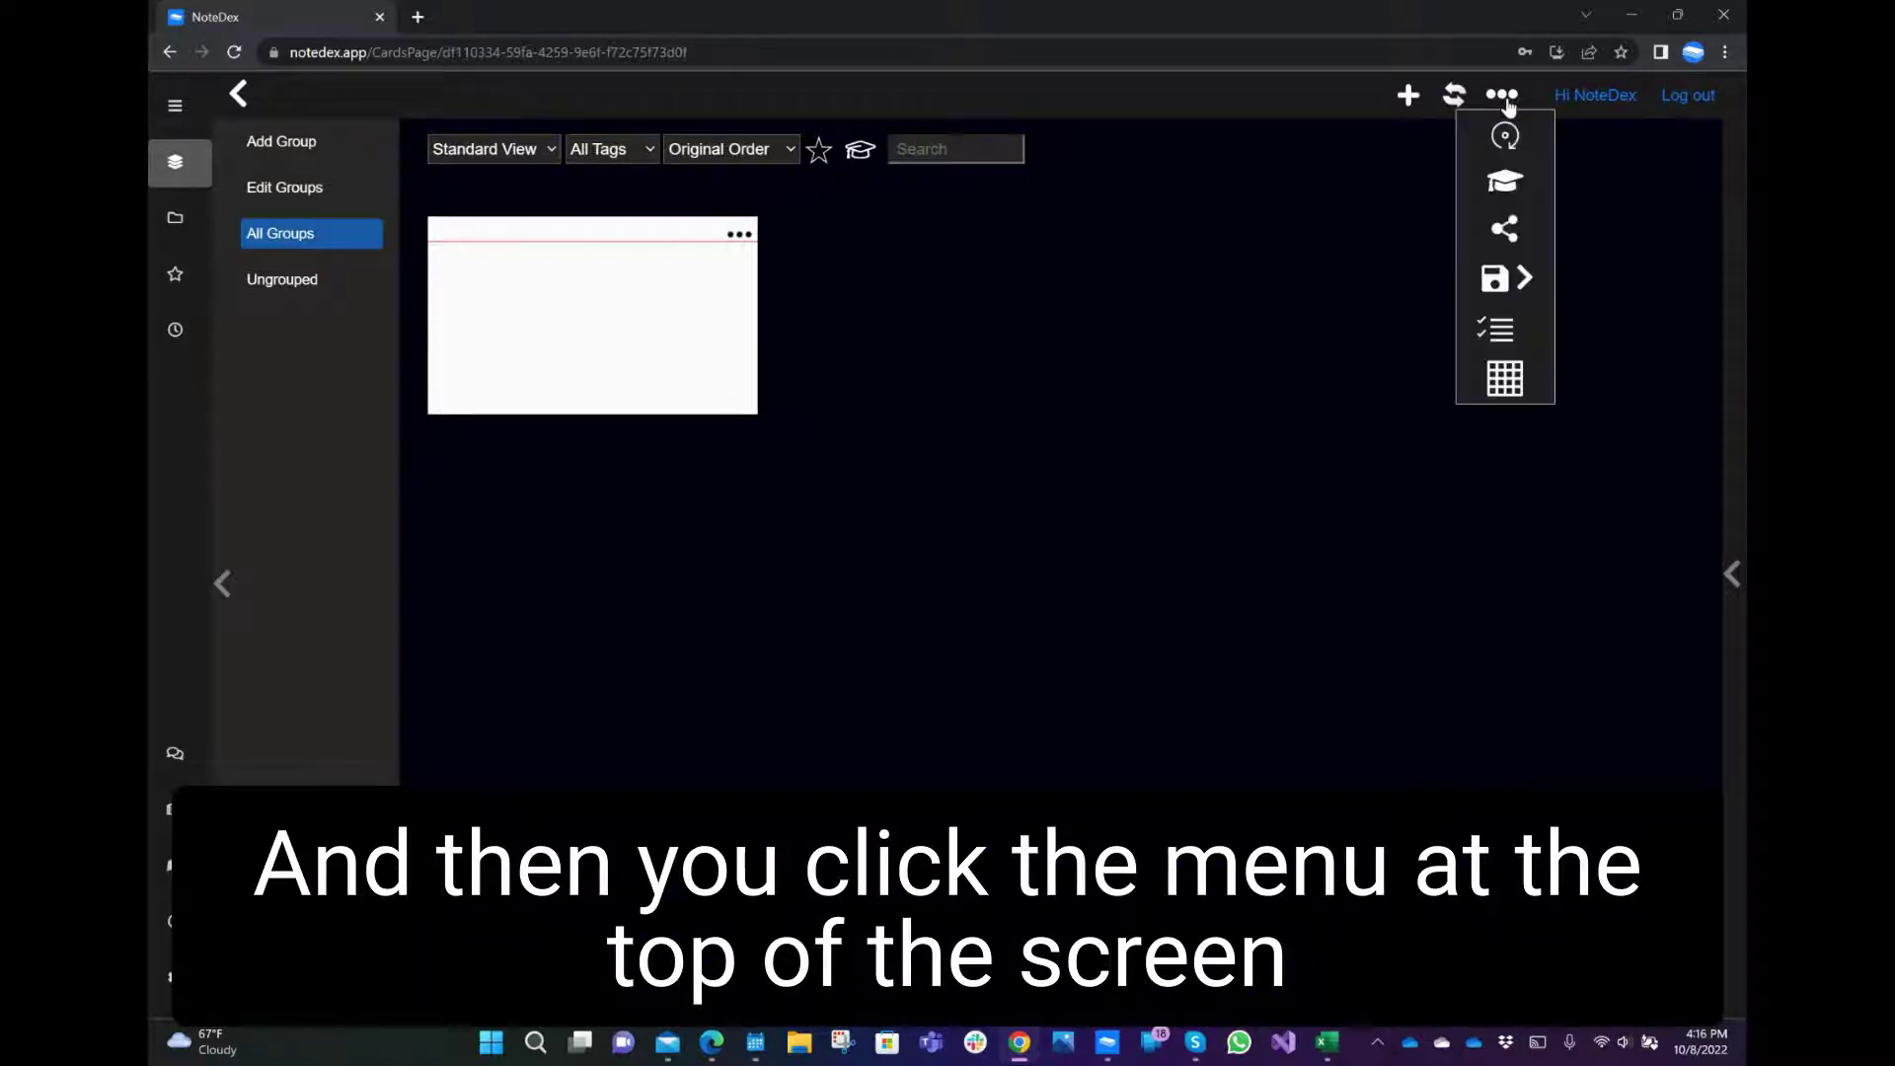
left_click(1545, 390)
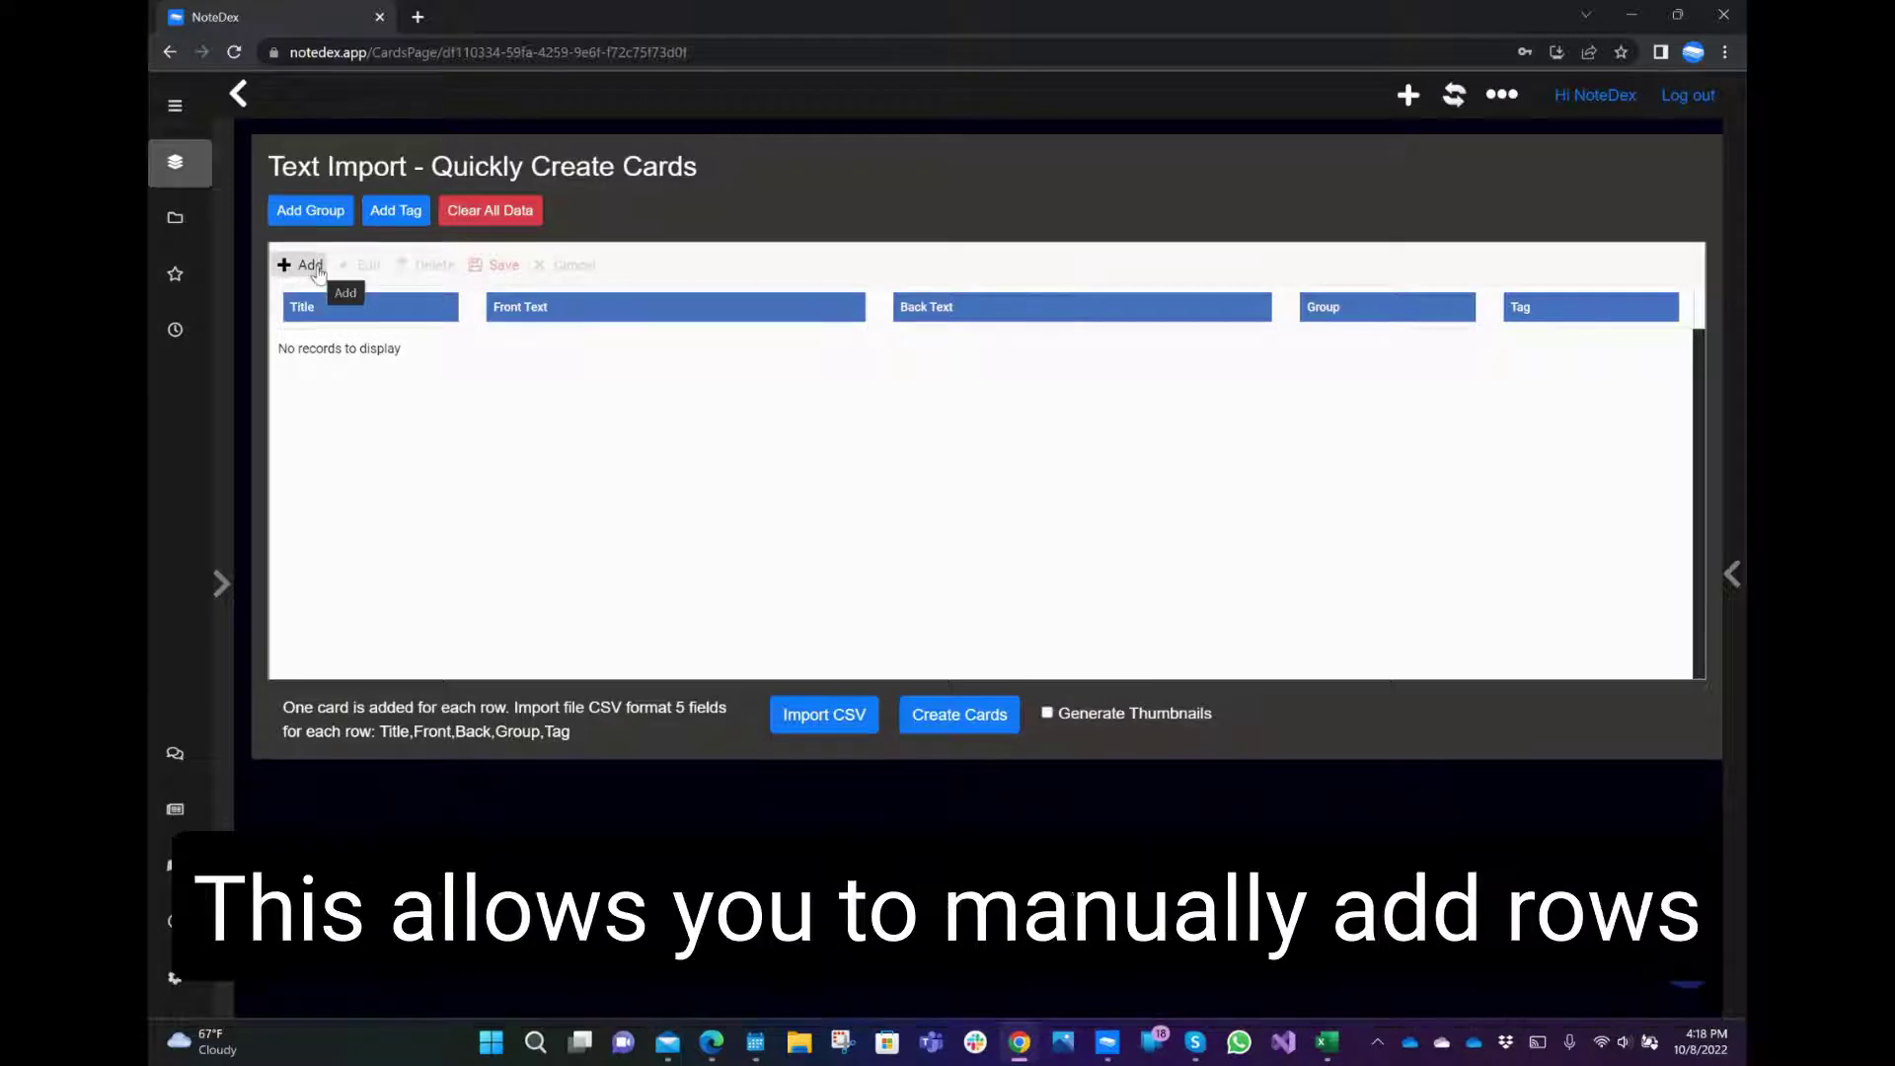
Add a blank row to the card grid, then discard it so the grid stays empty.
left_click(314, 266)
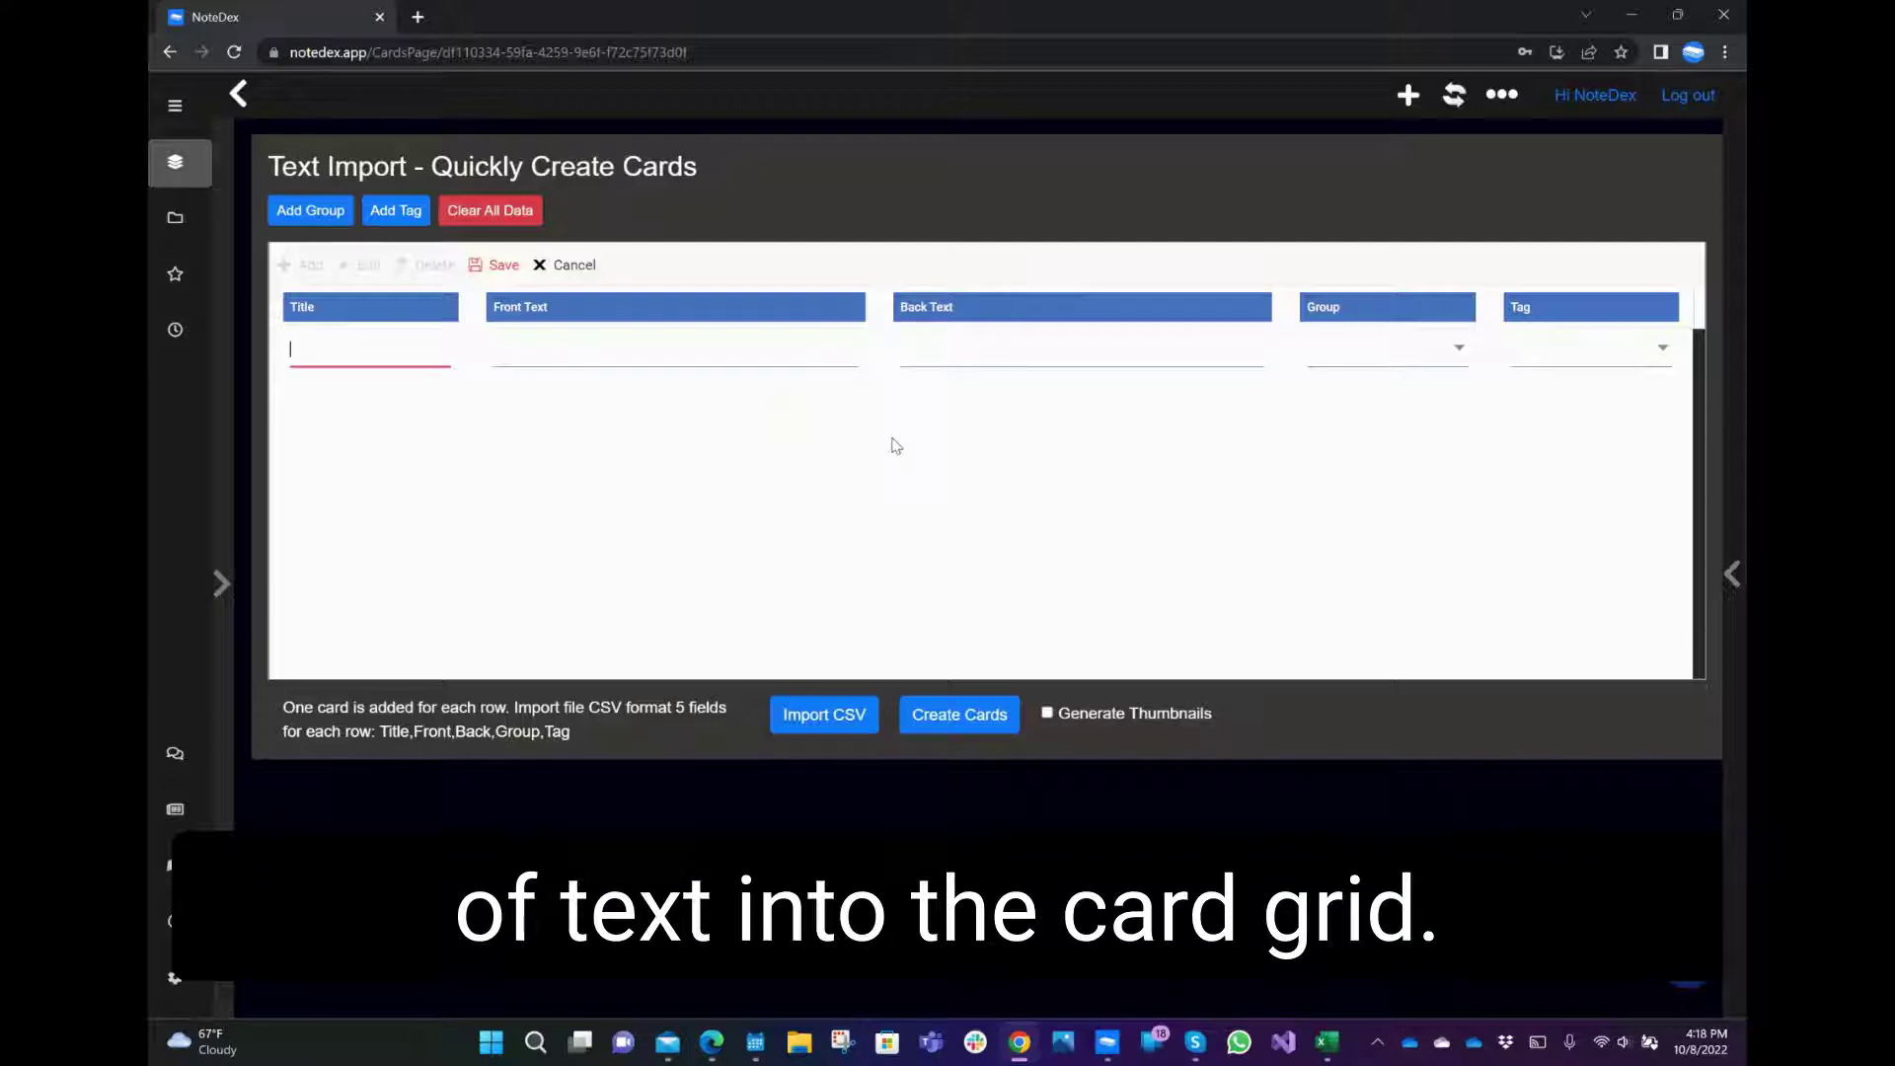
key("Escape")
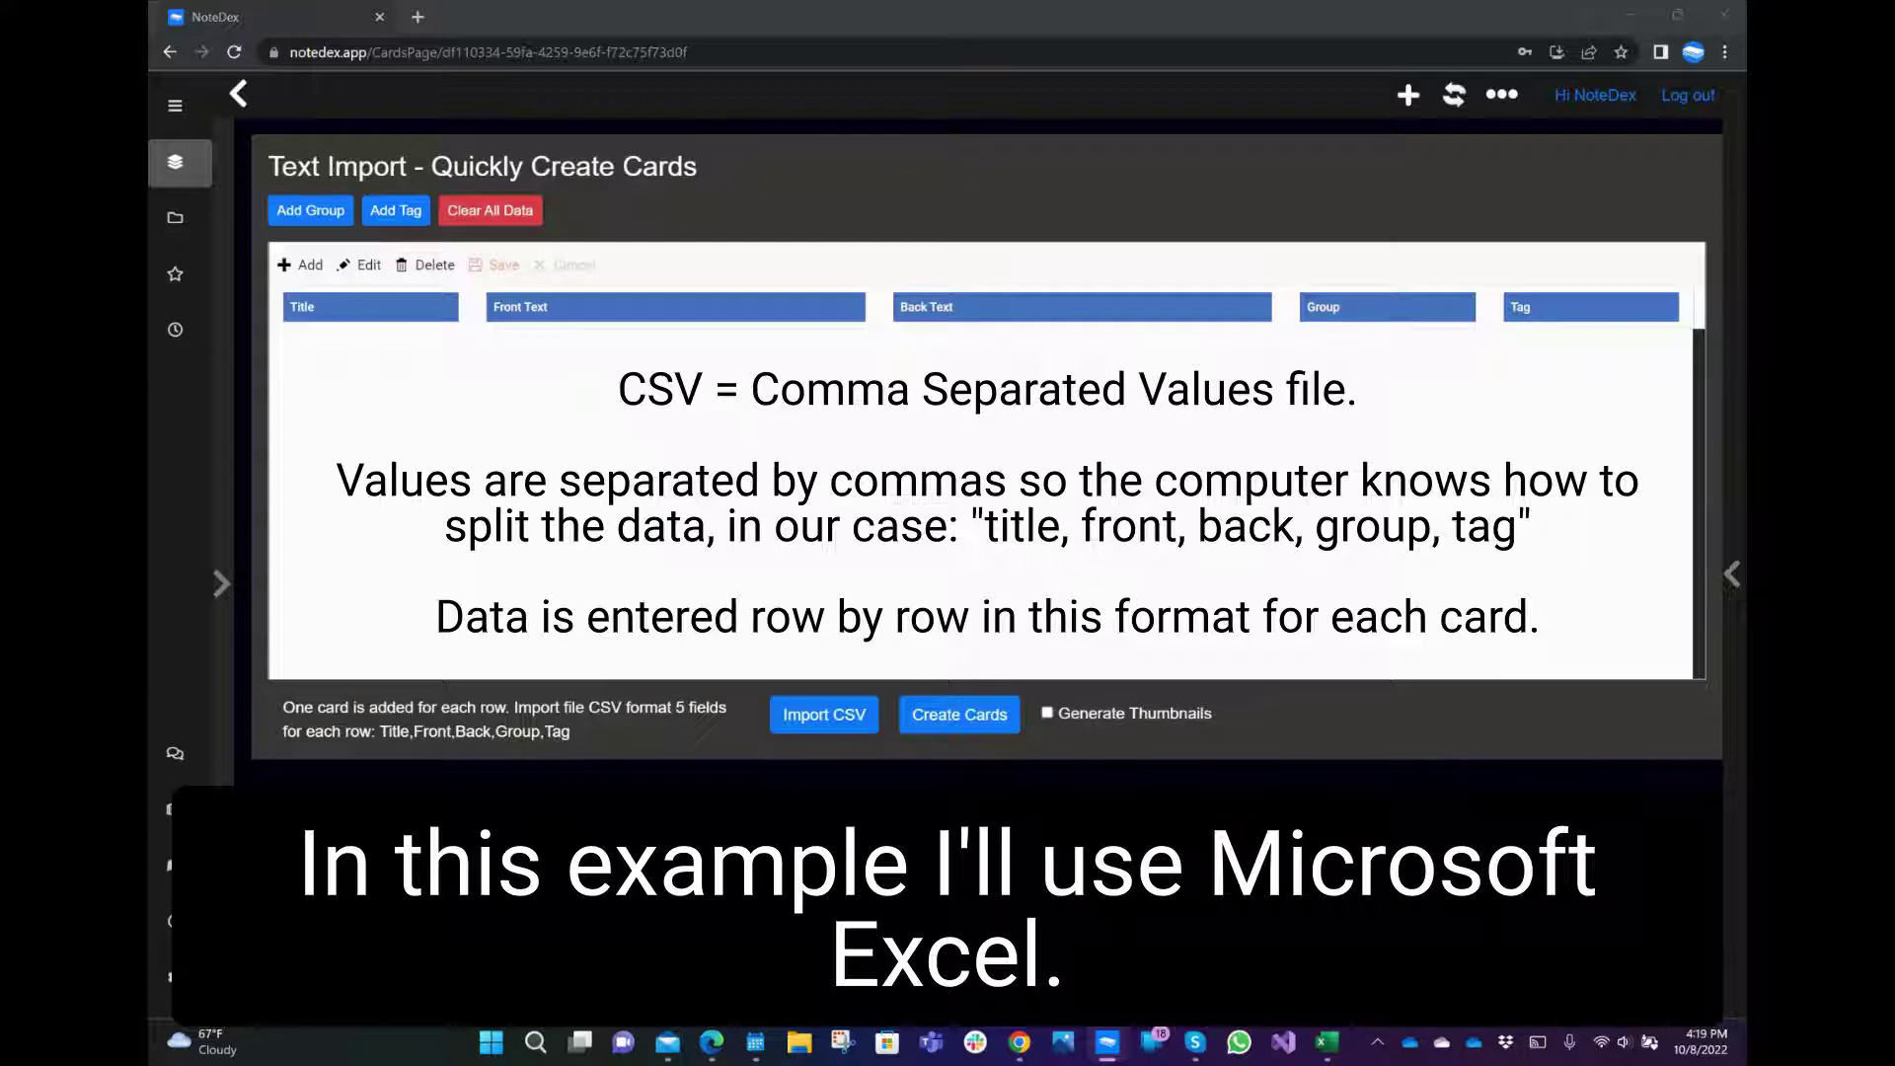
Bring the import spanish data workbook forward, maximize it, and highlight the A1:E1 header row.
left_click(1327, 1041)
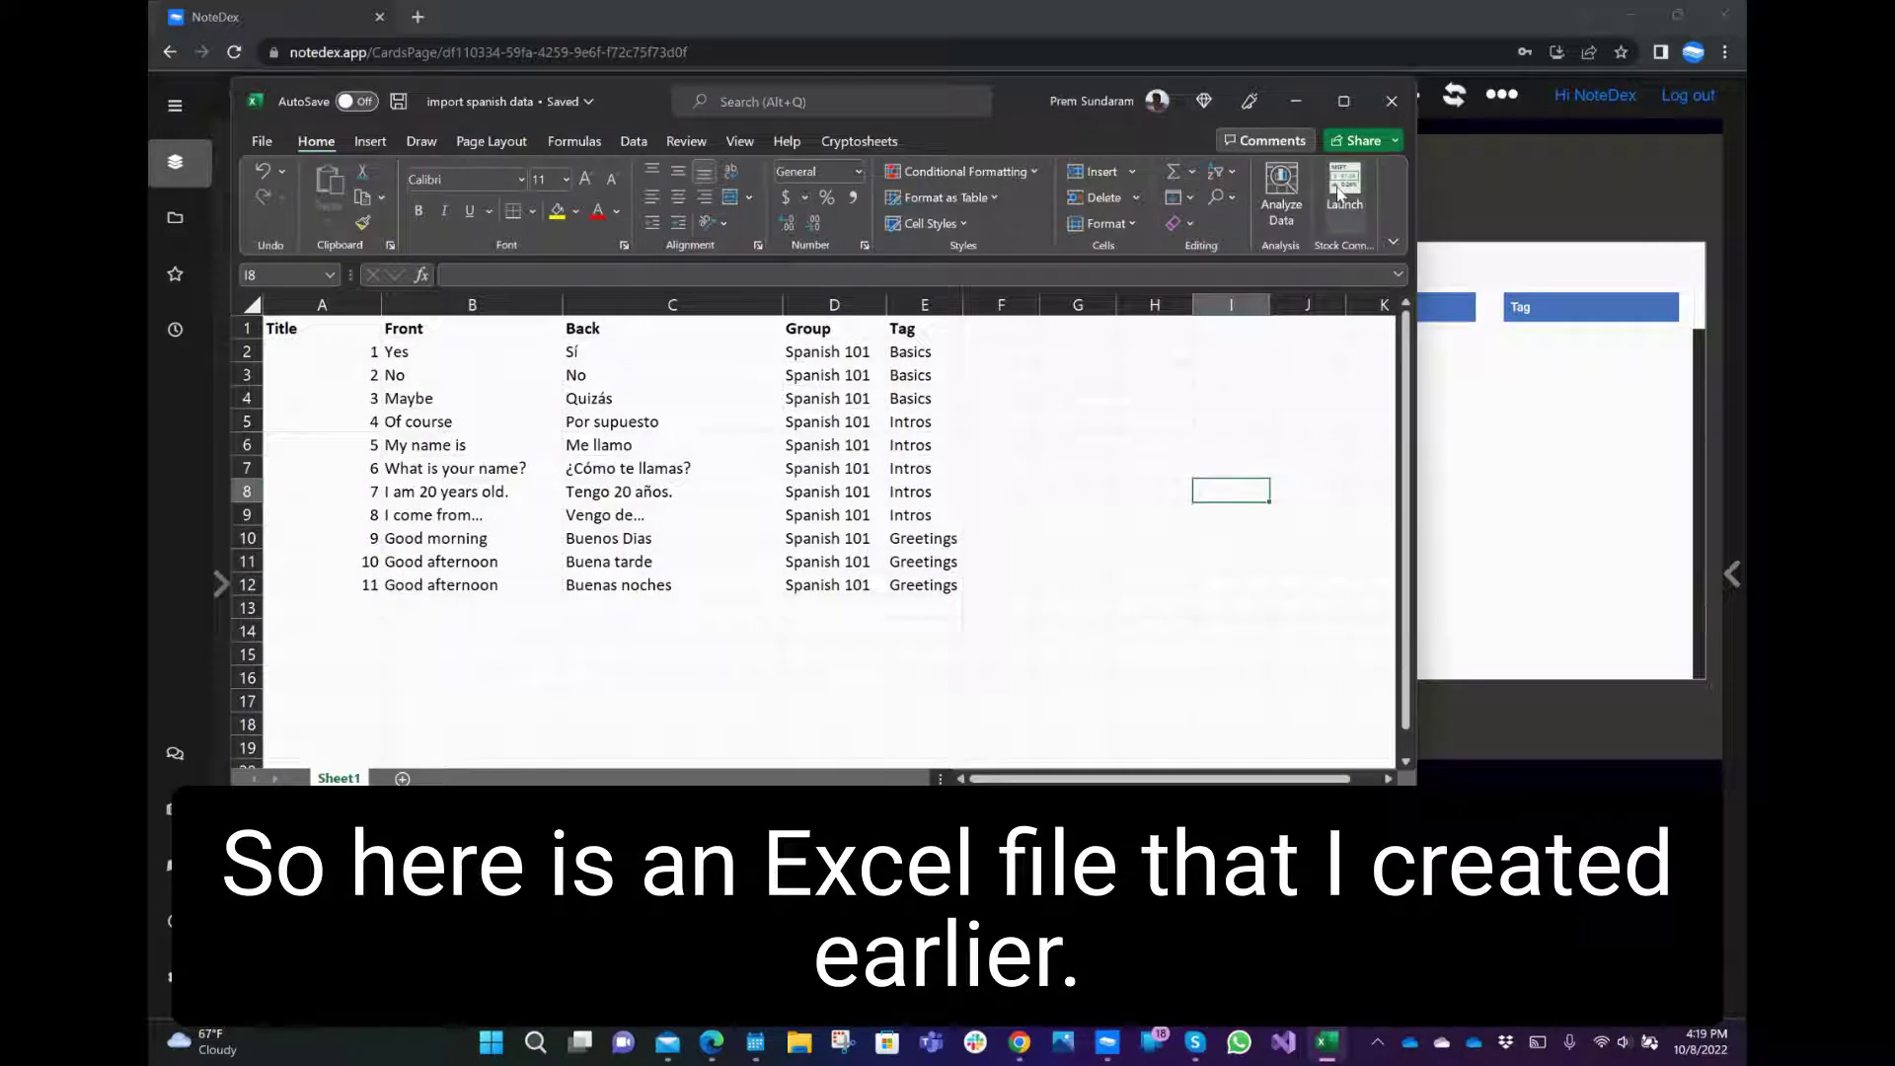
left_click(1344, 101)
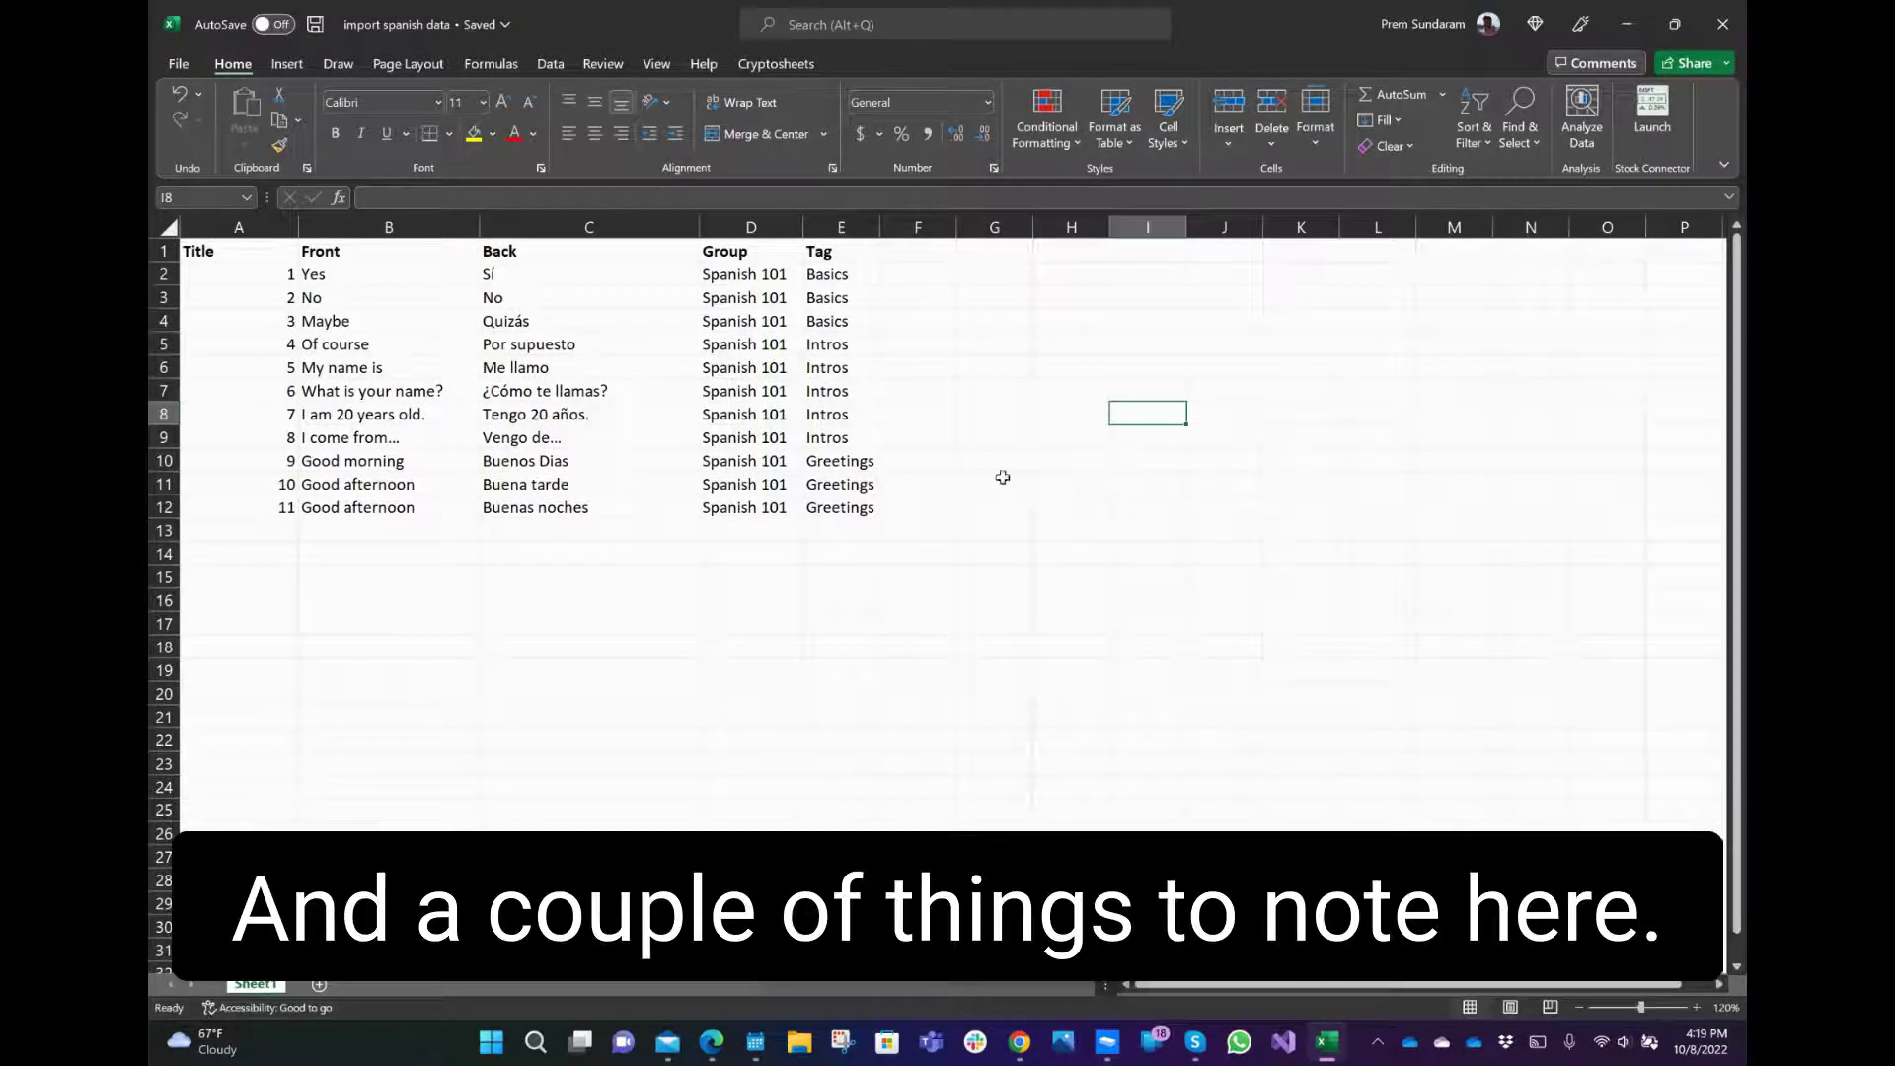
left_click(500, 585)
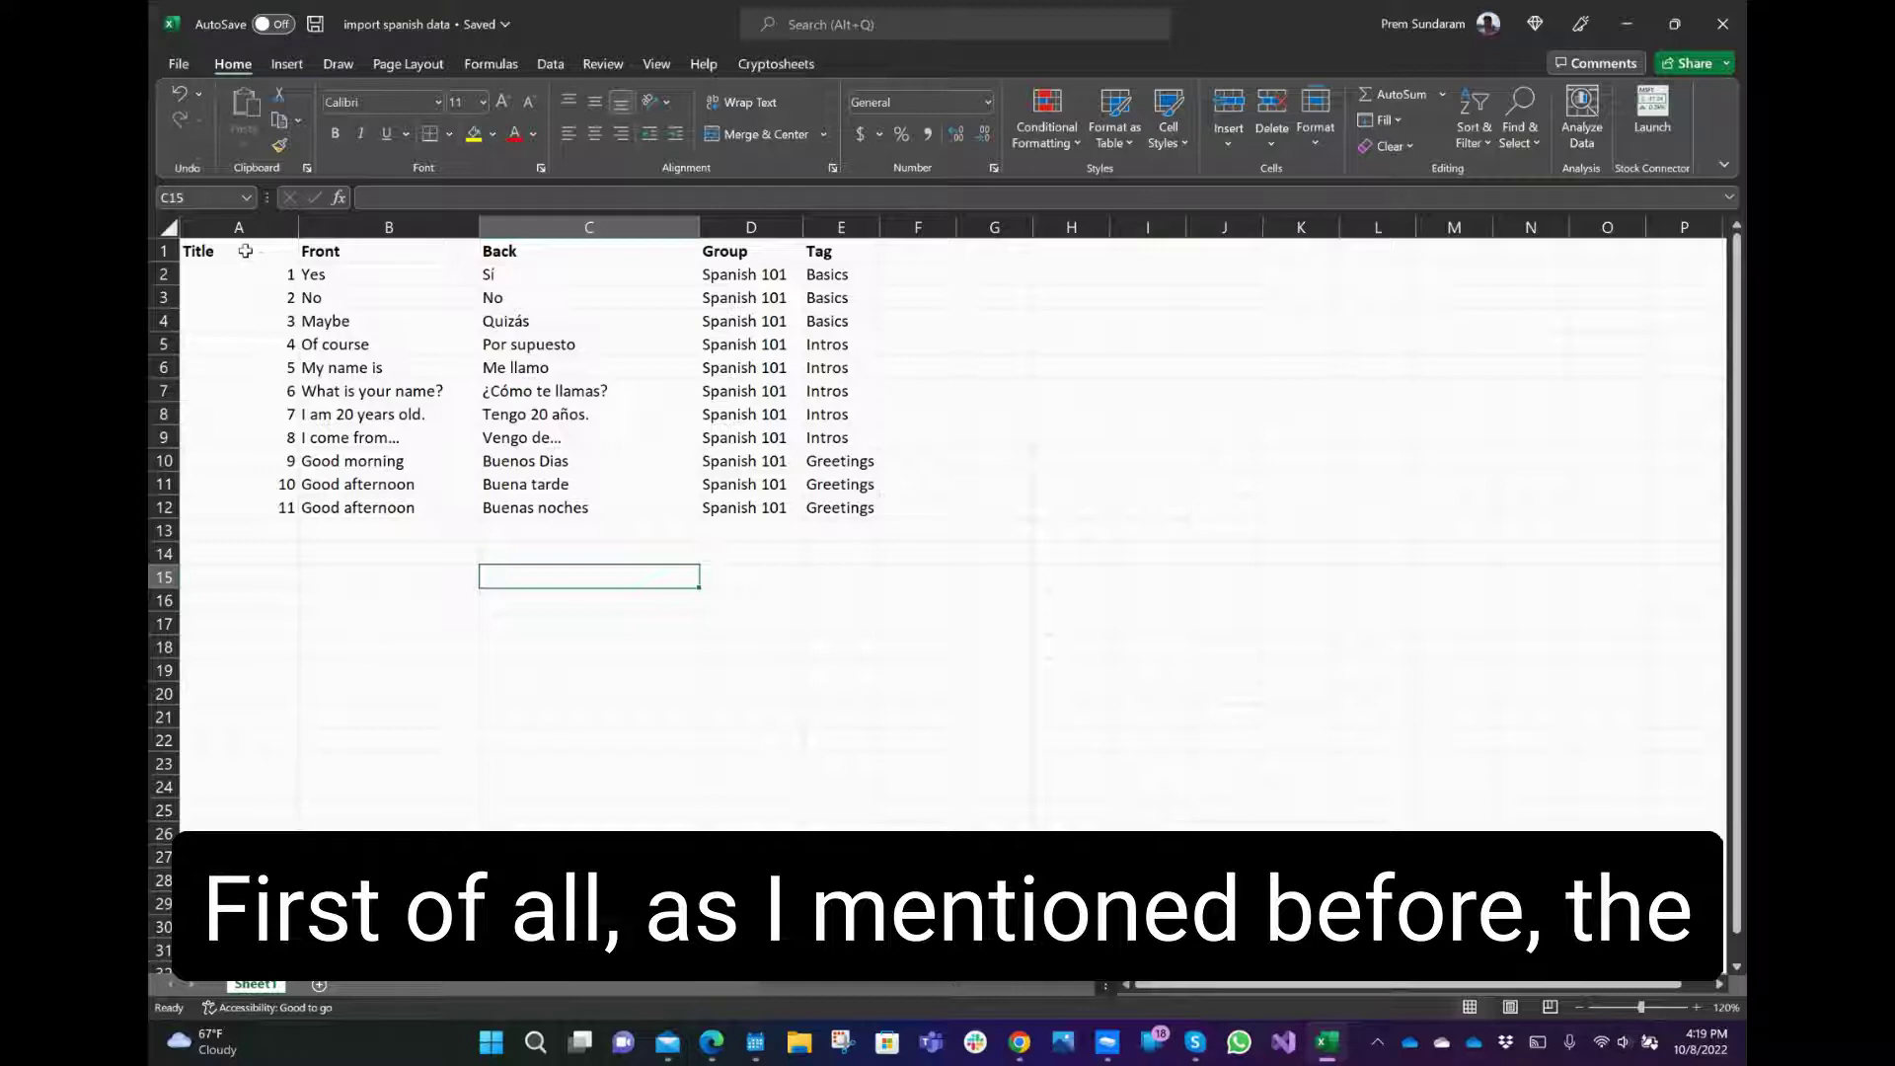
left_click_drag(245, 251, 851, 255)
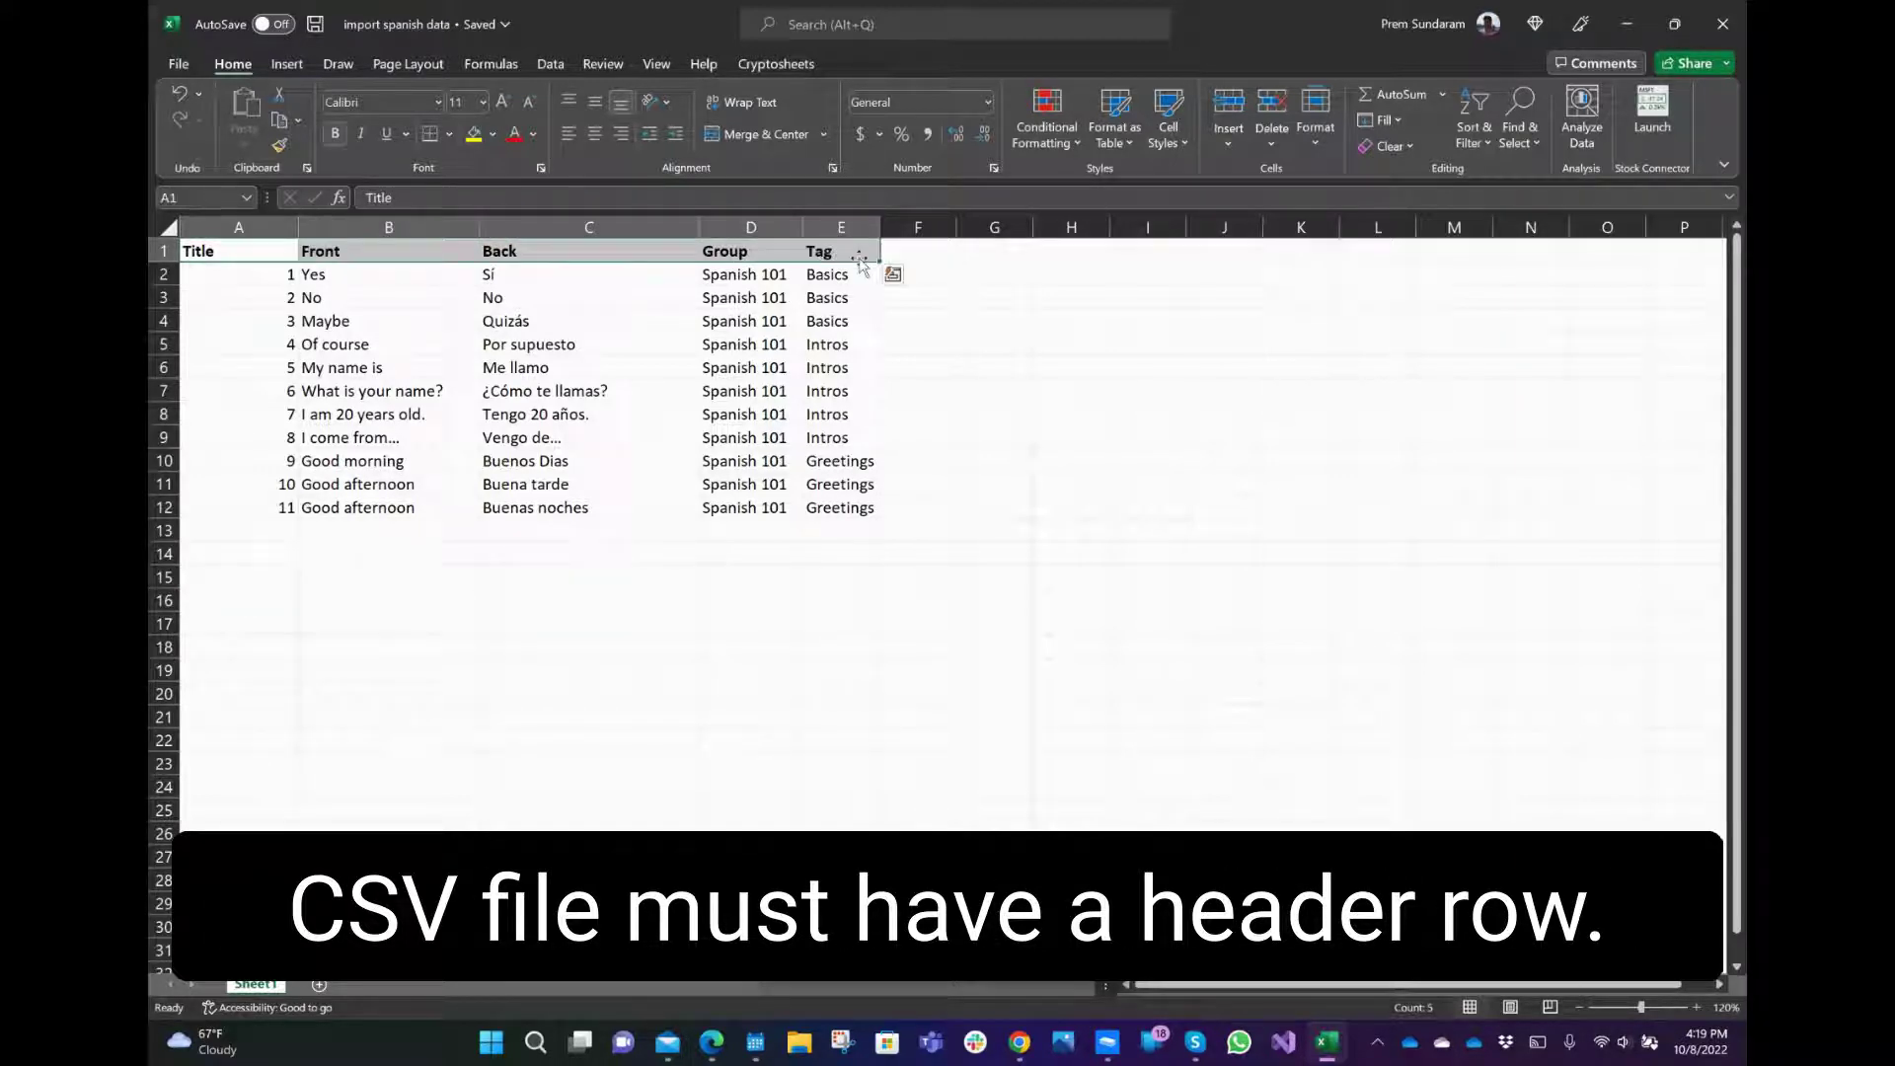
left_click(1067, 330)
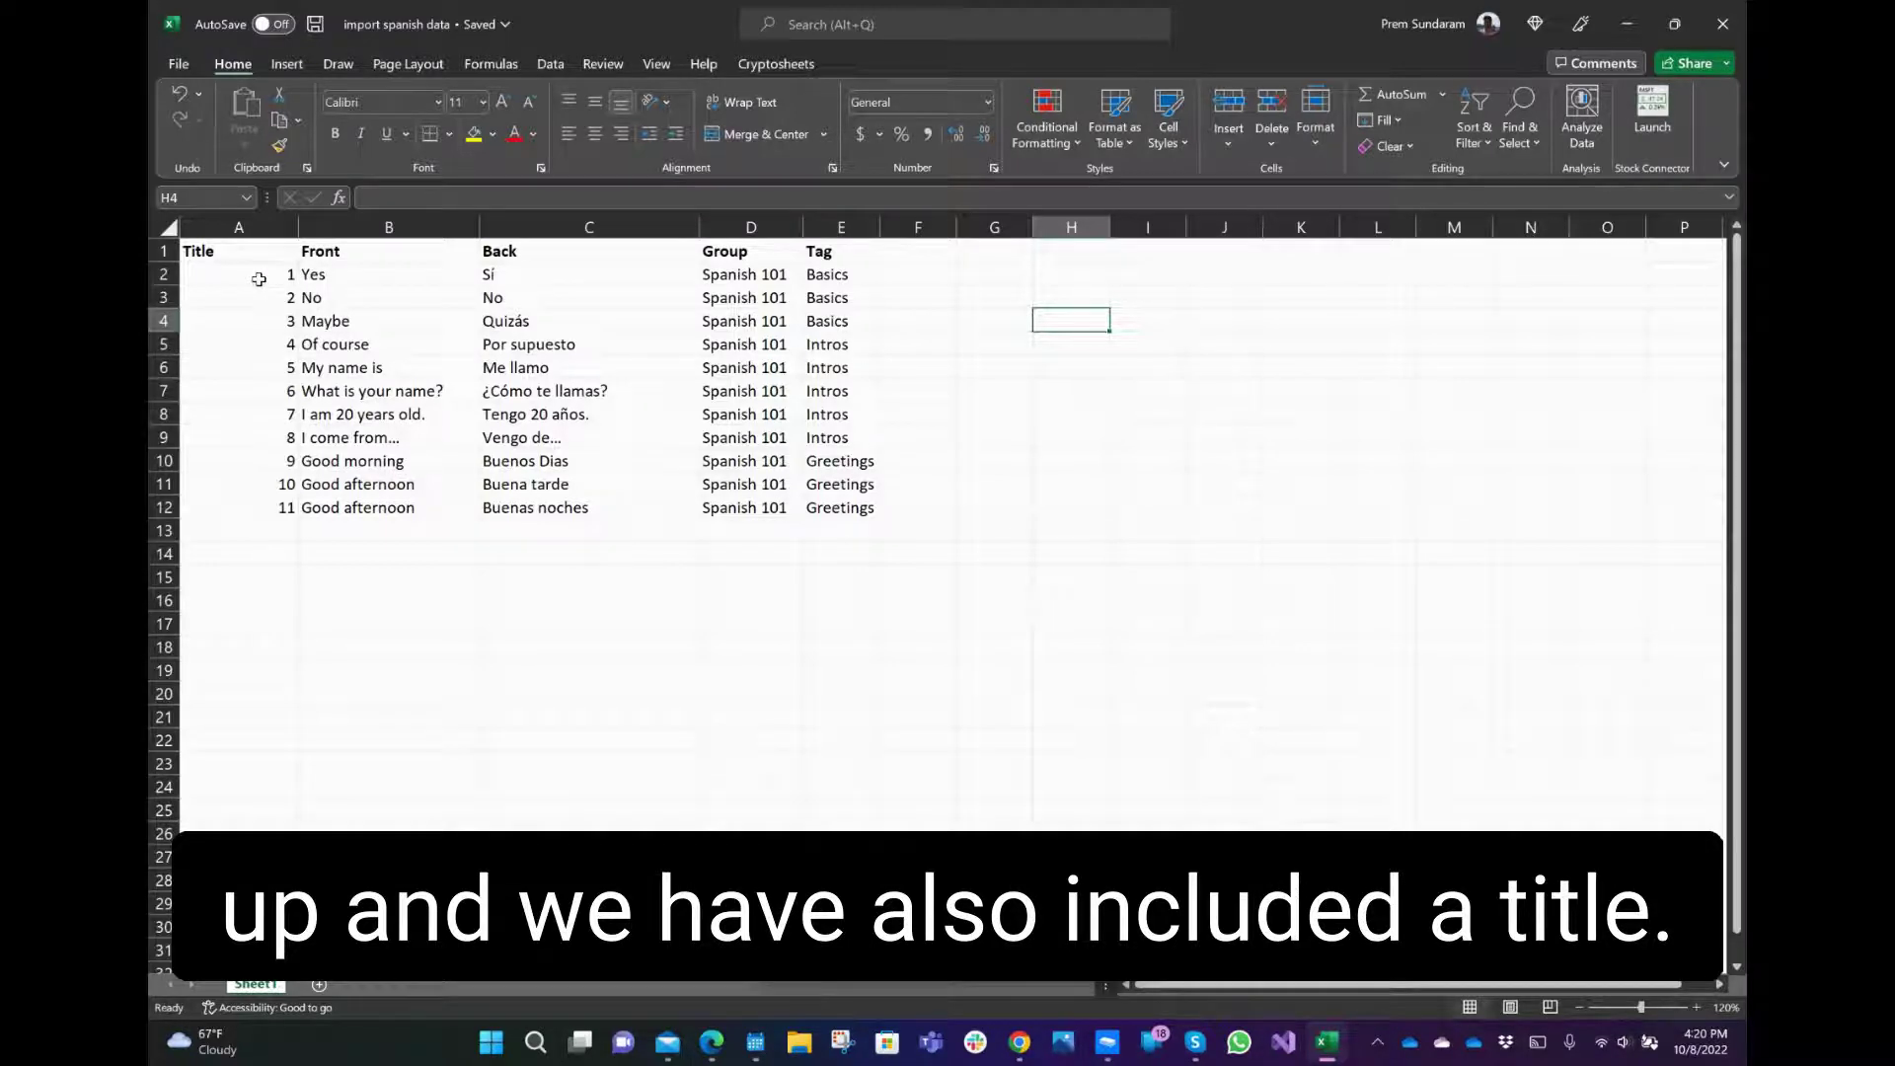
left_click_drag(259, 280, 261, 506)
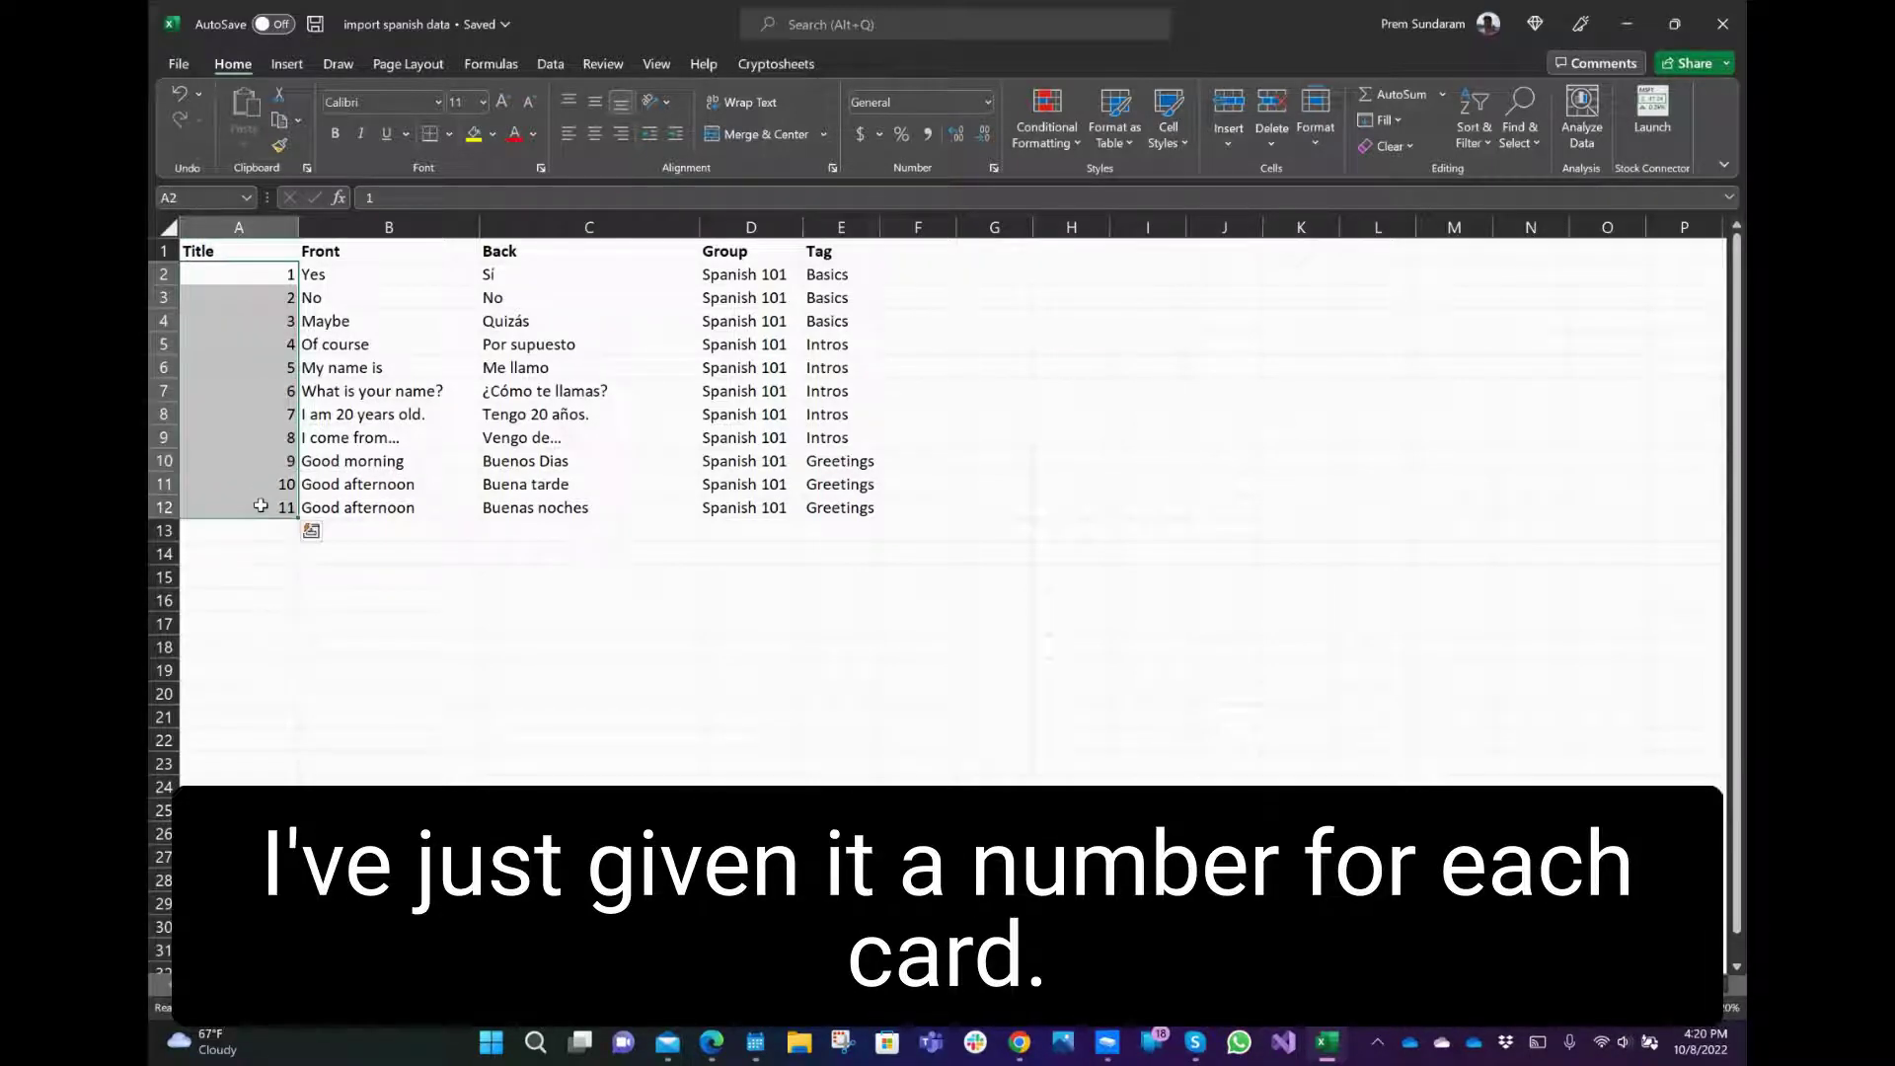
left_click(629, 487)
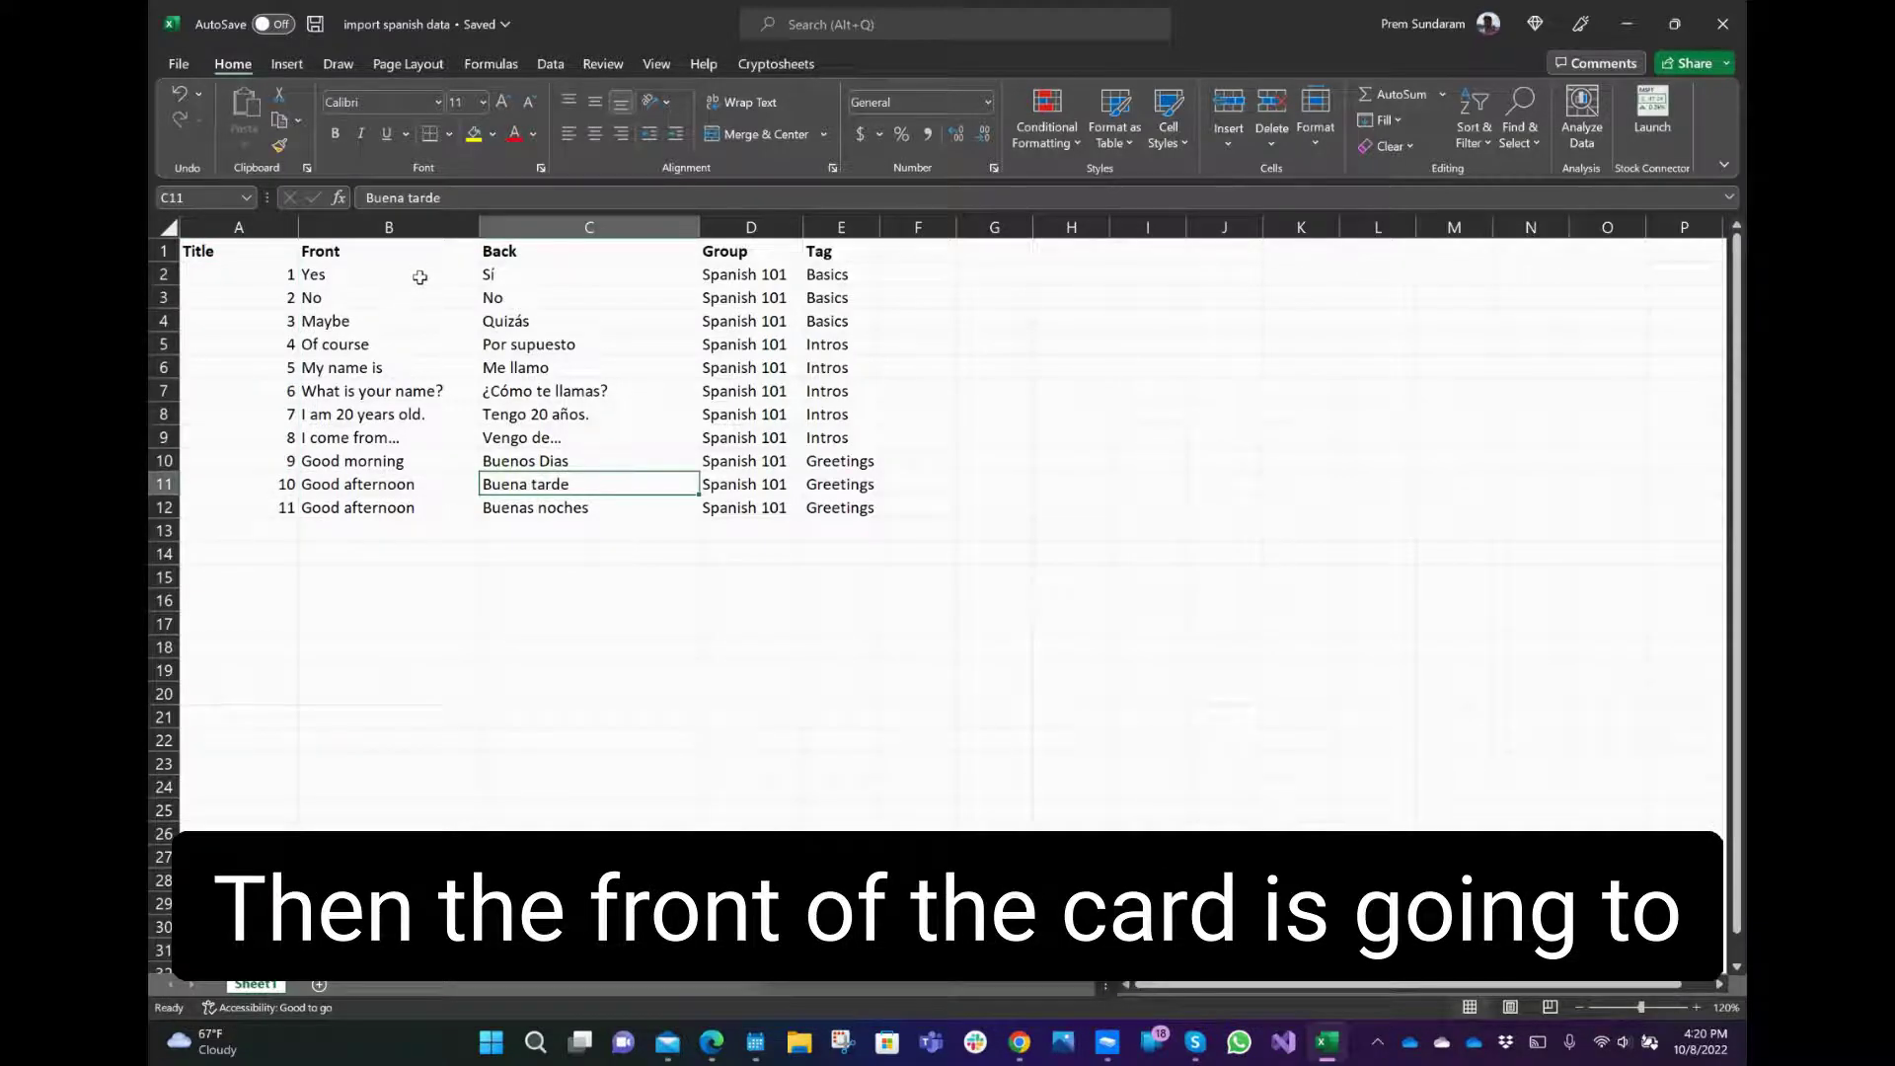
left_click_drag(419, 277, 418, 444)
left_click(605, 360)
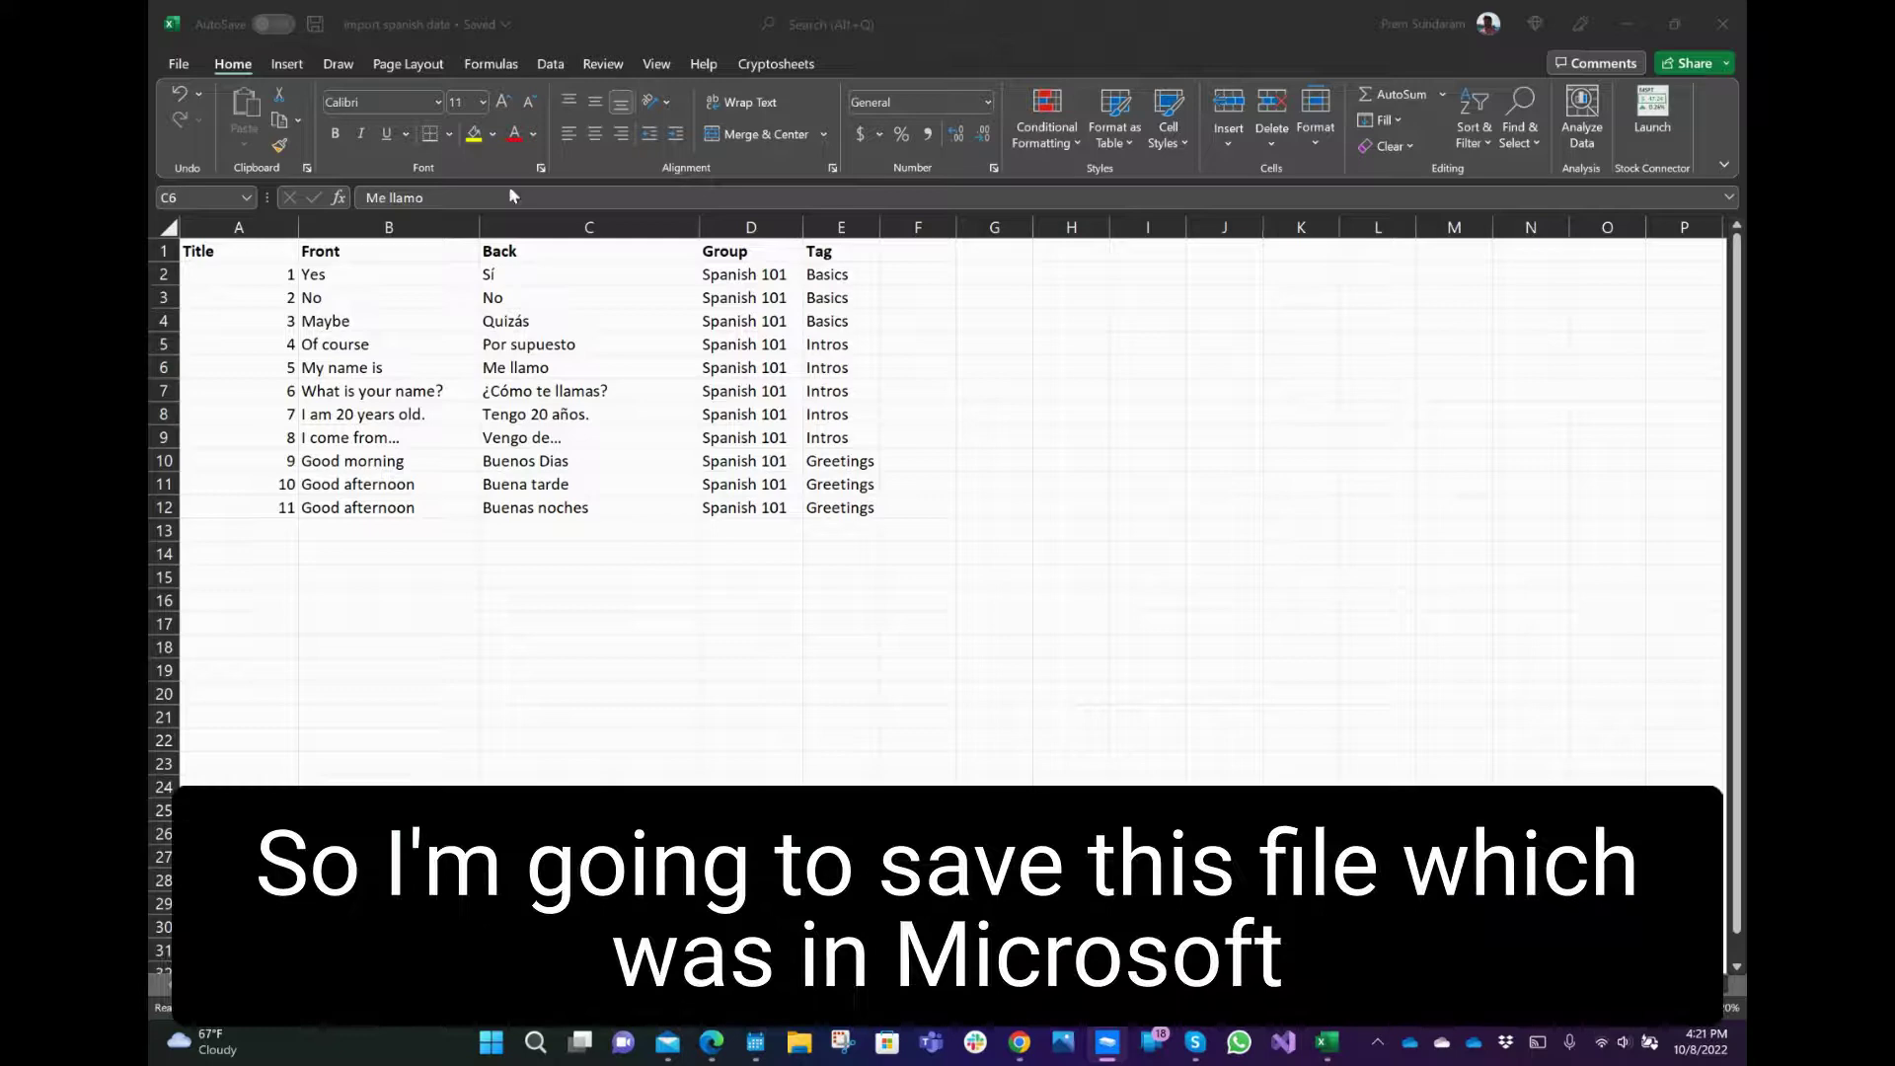
Save the sheet as CSV UTF-8, replacing import spanish data.csv, and close Excel.
left_click(183, 72)
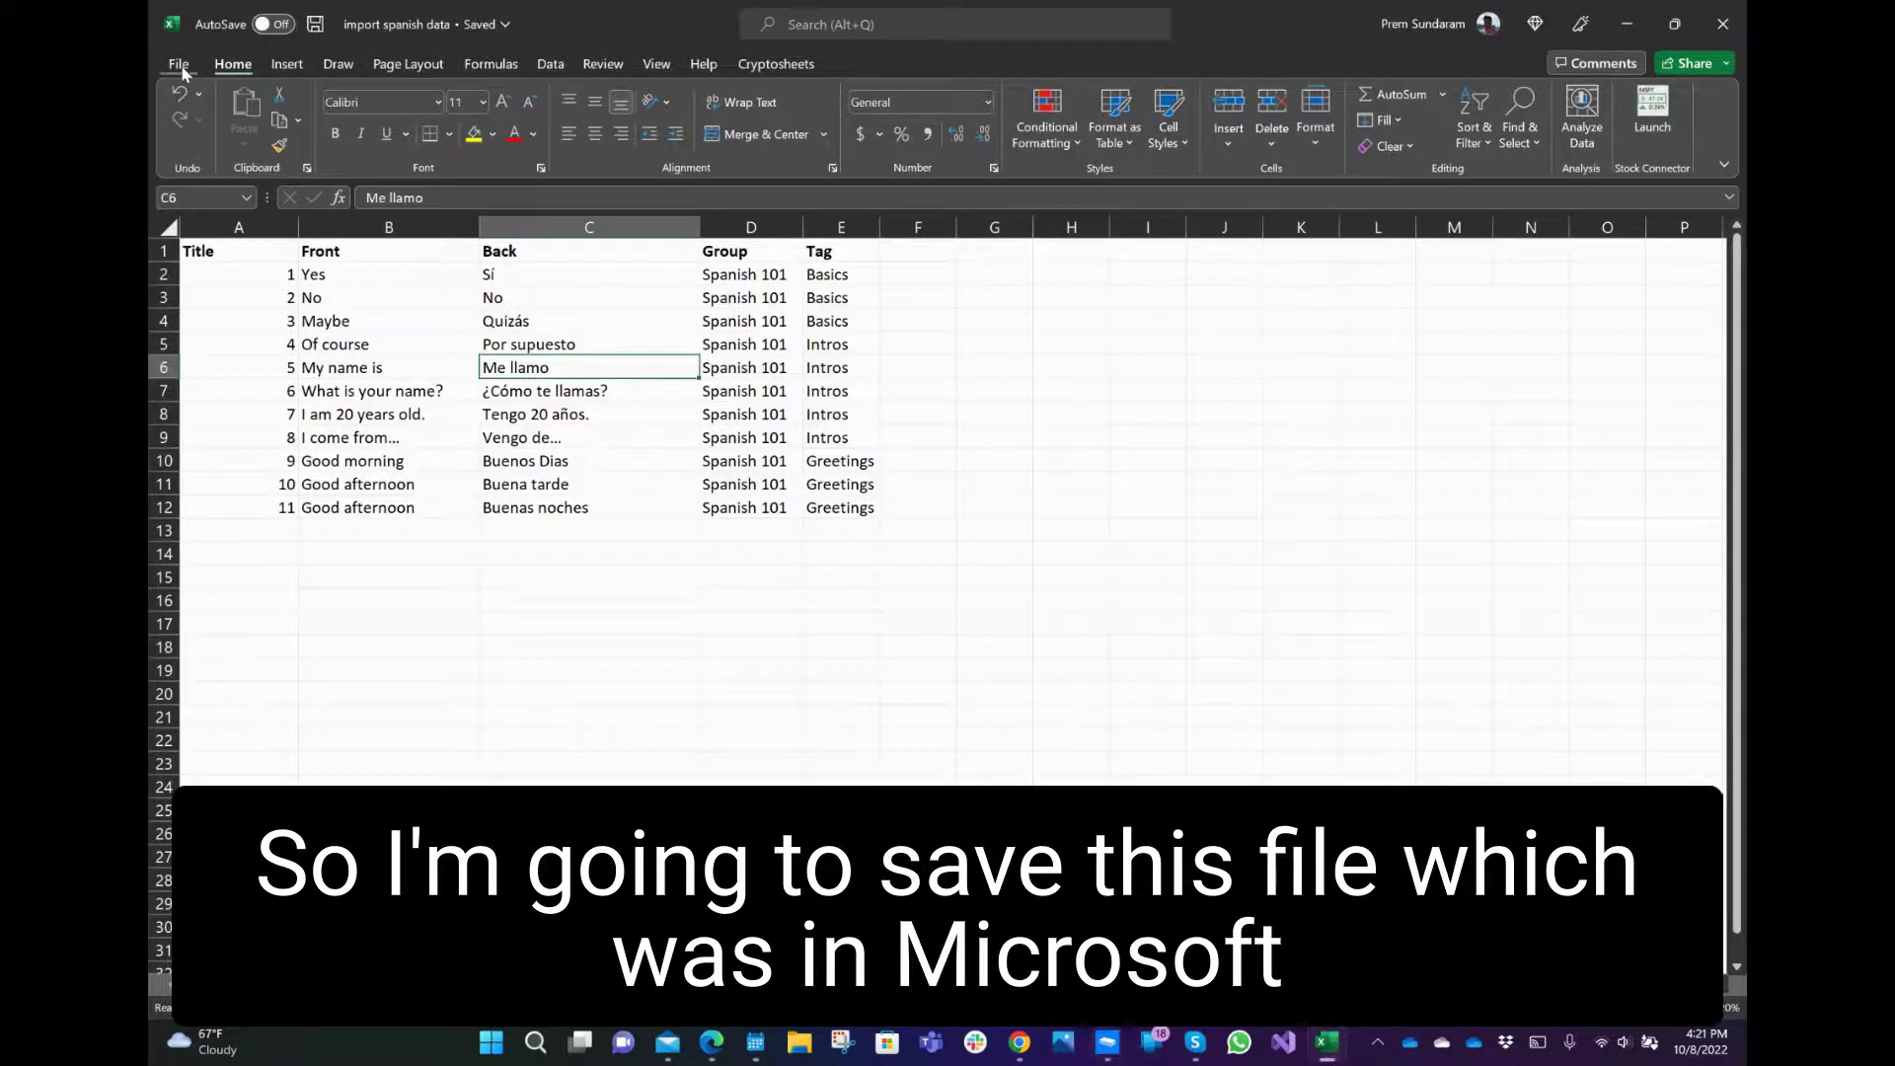
left_click(181, 65)
left_click(219, 335)
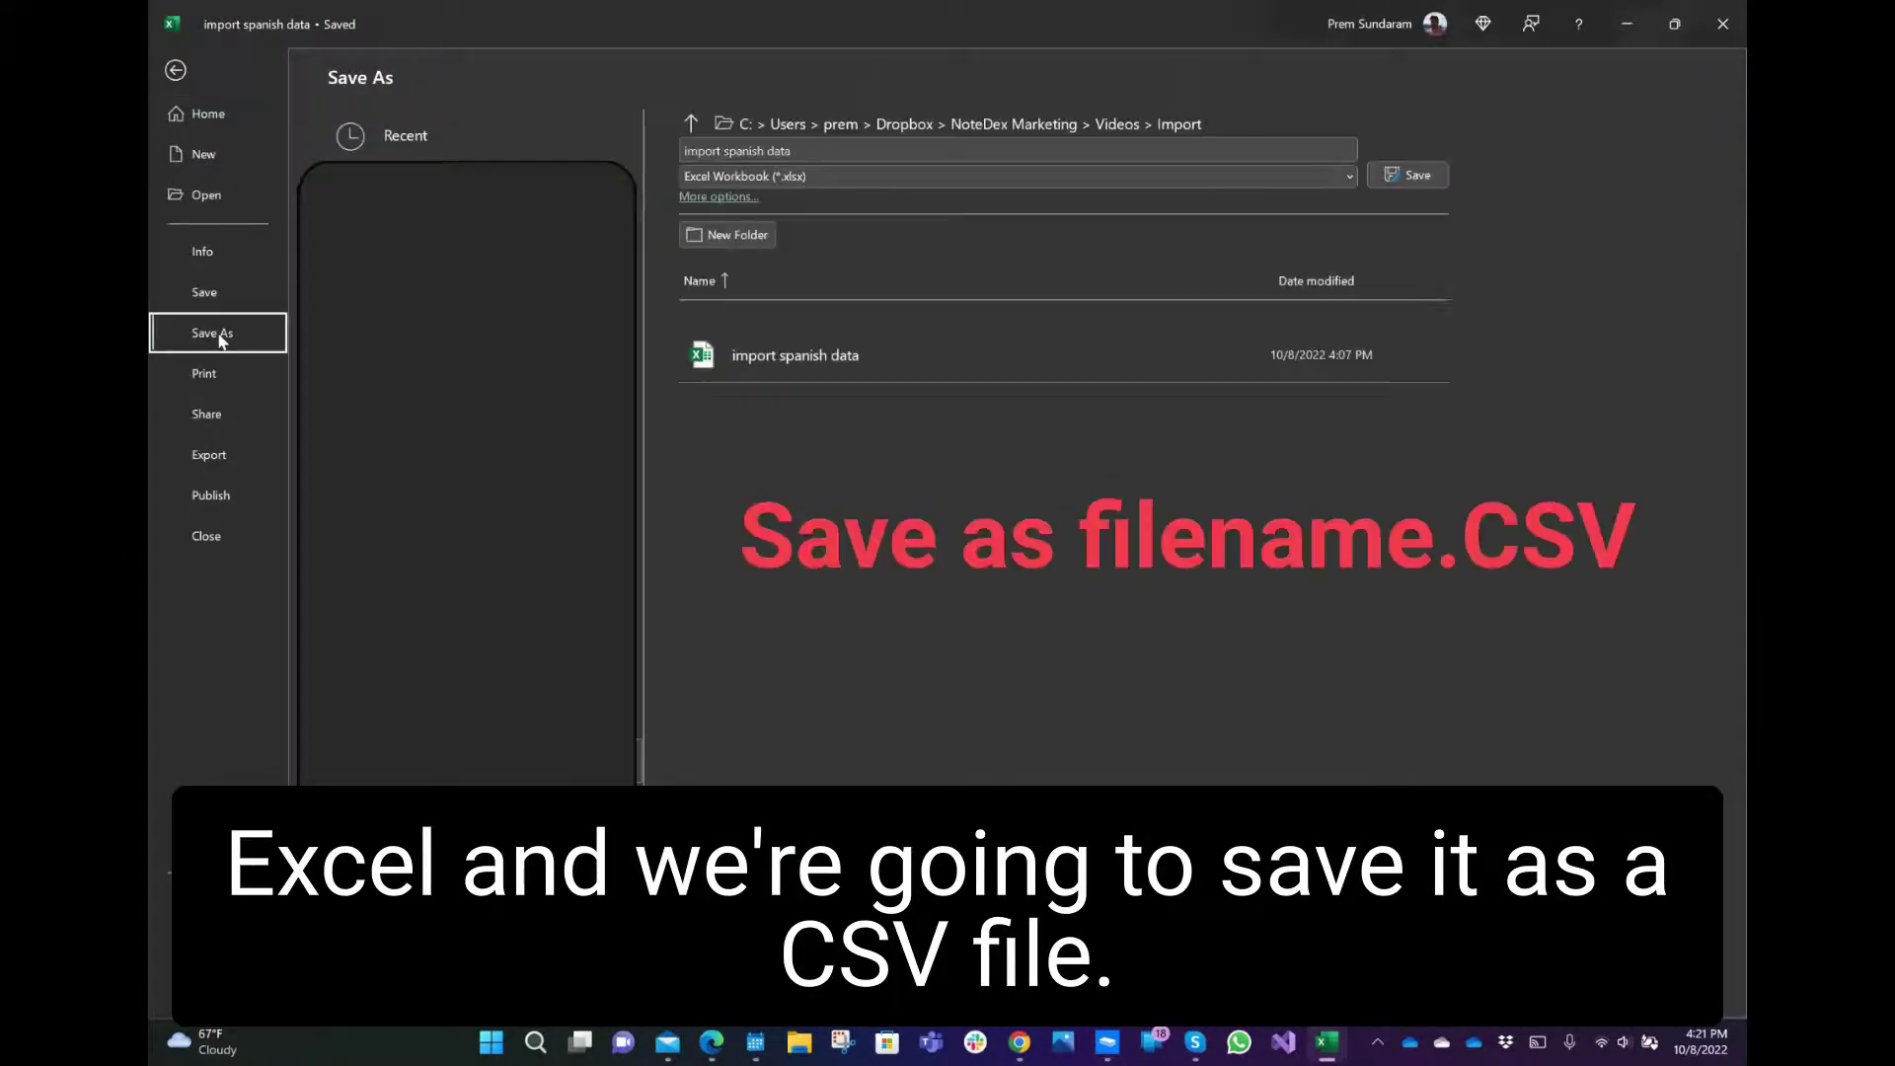
left_click(825, 177)
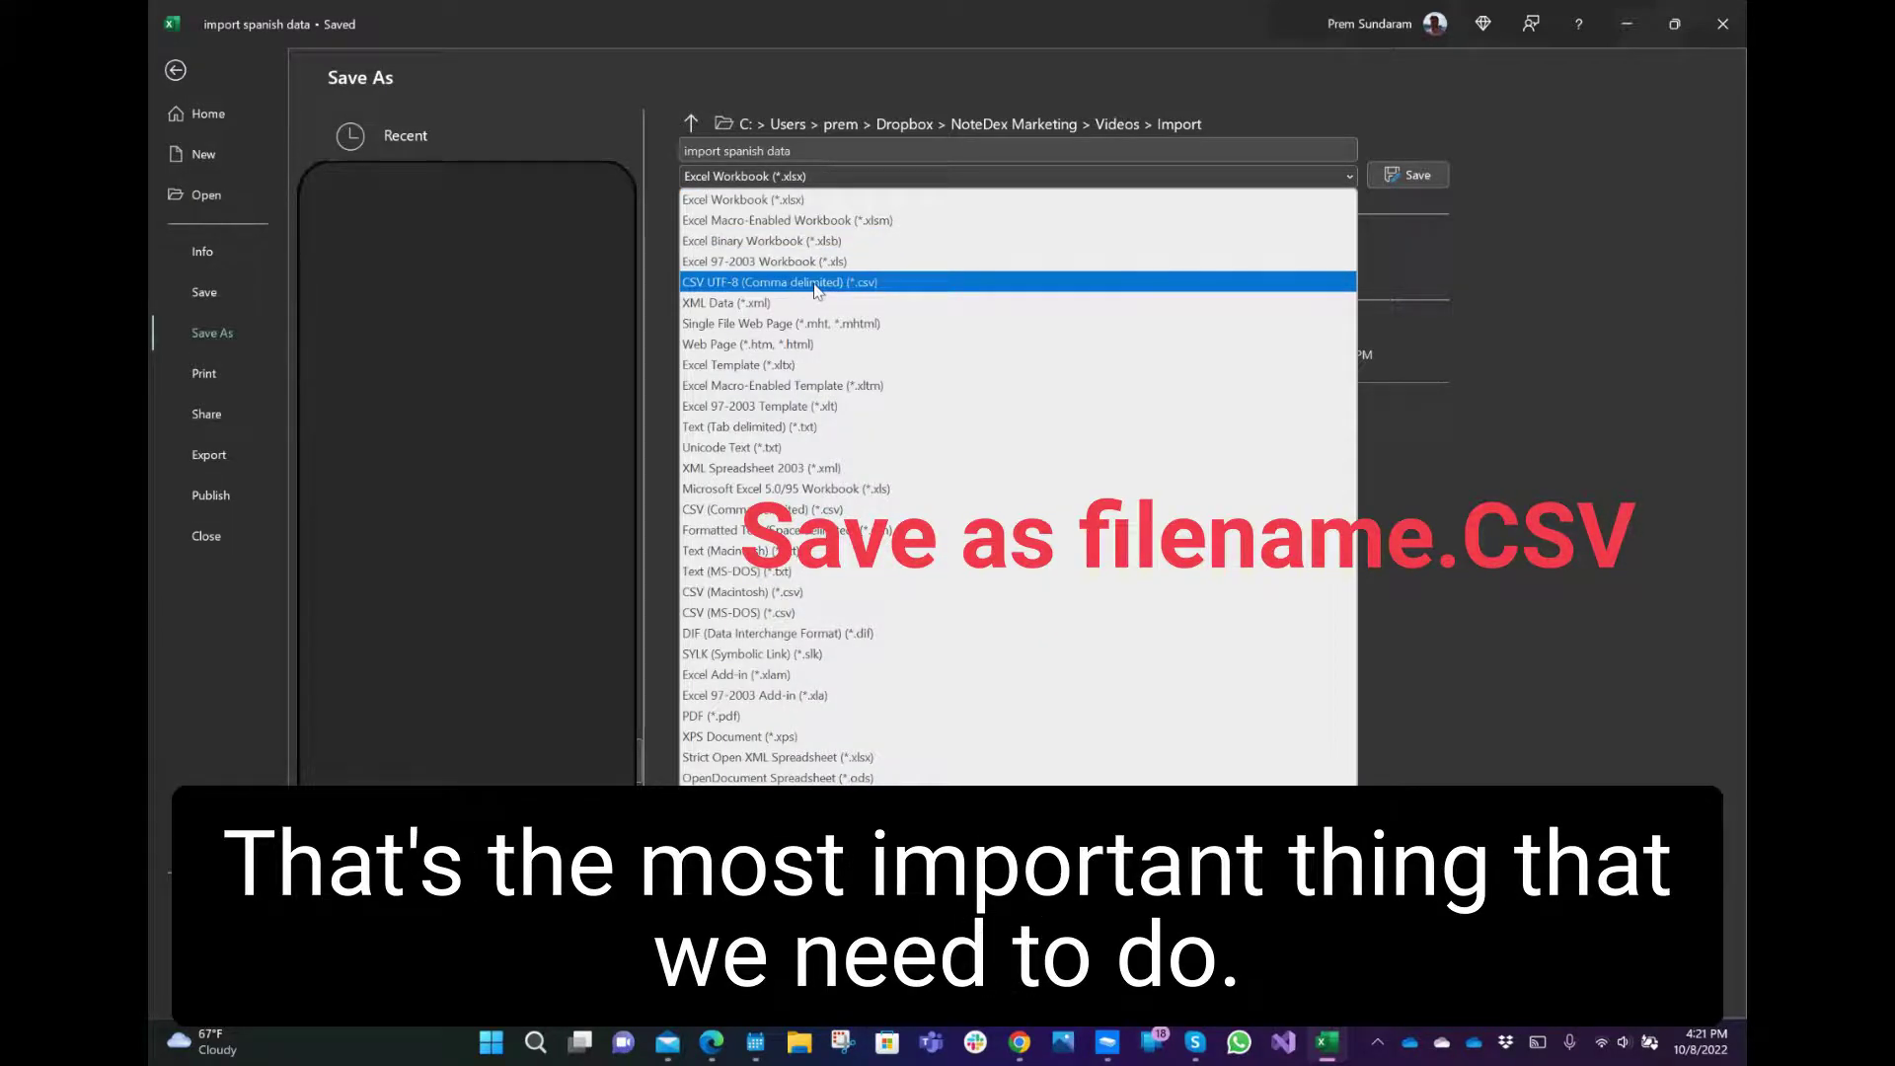
left_click(905, 286)
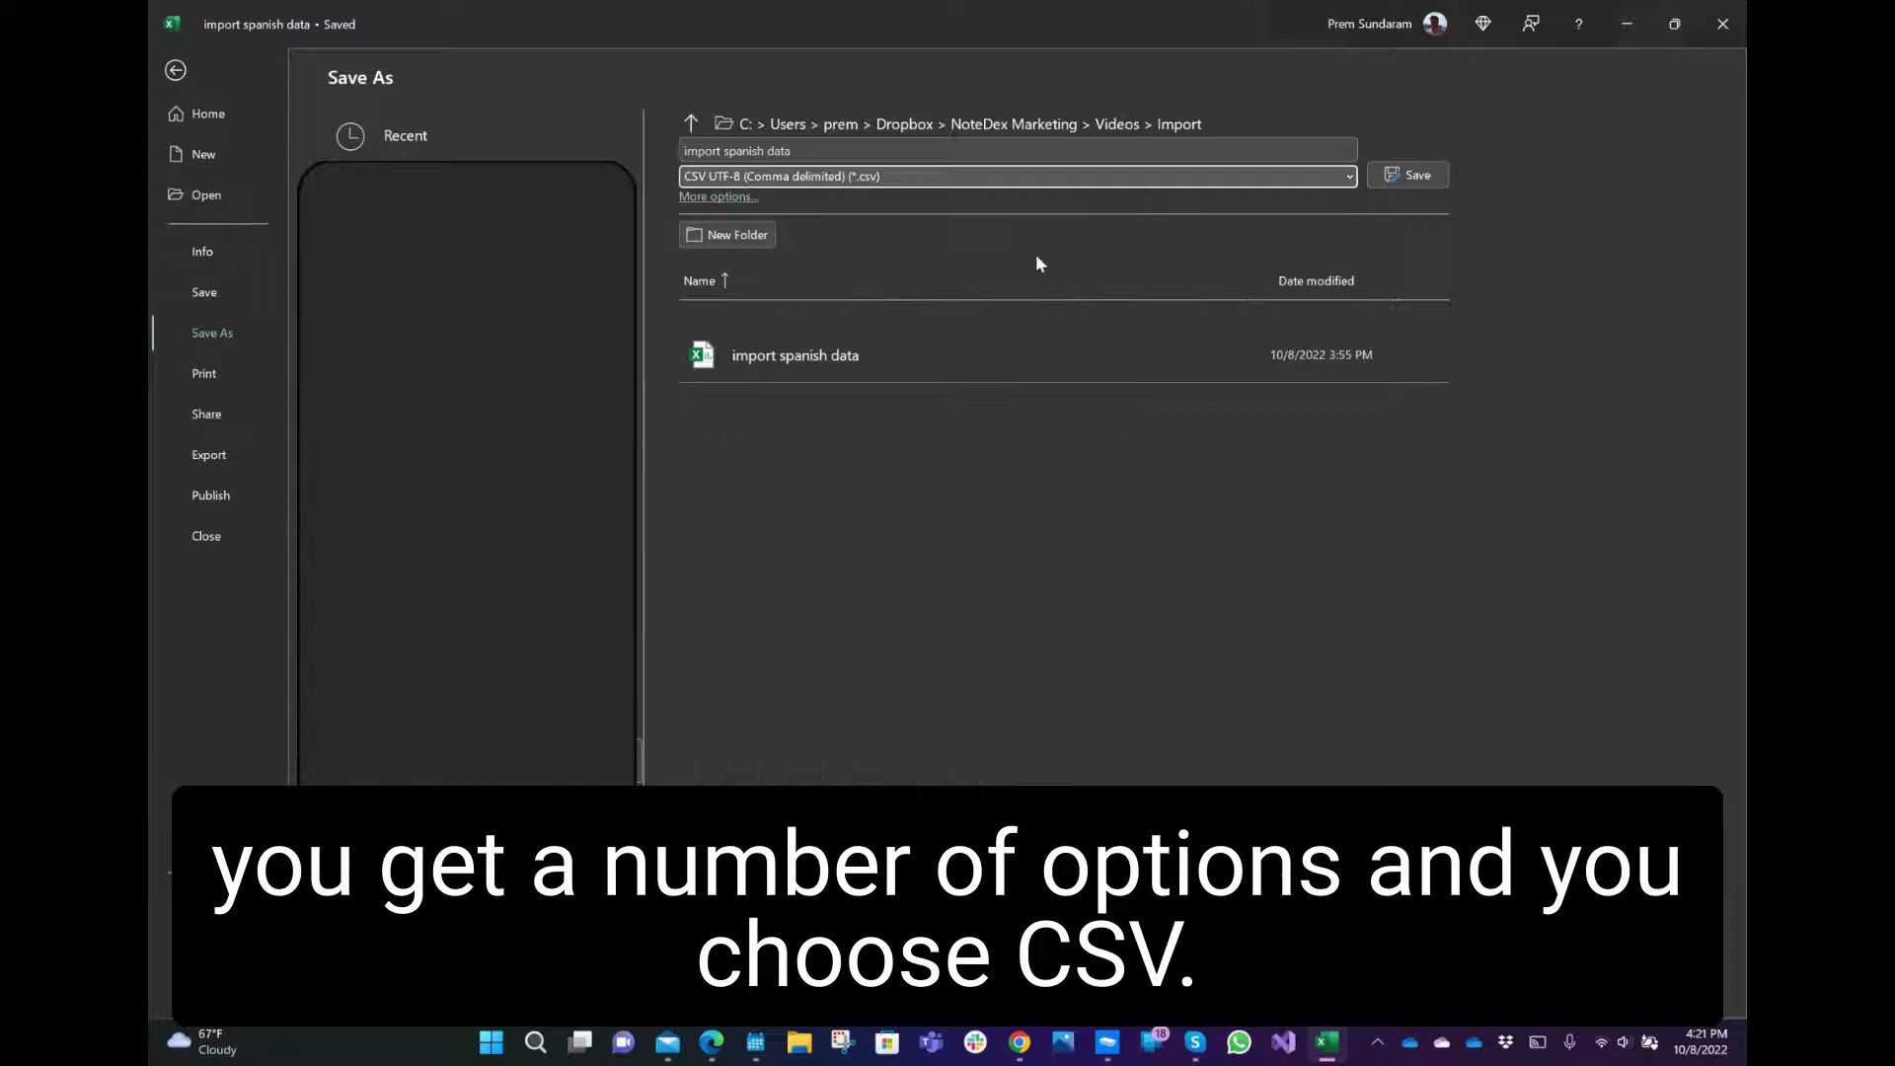
left_click(1409, 175)
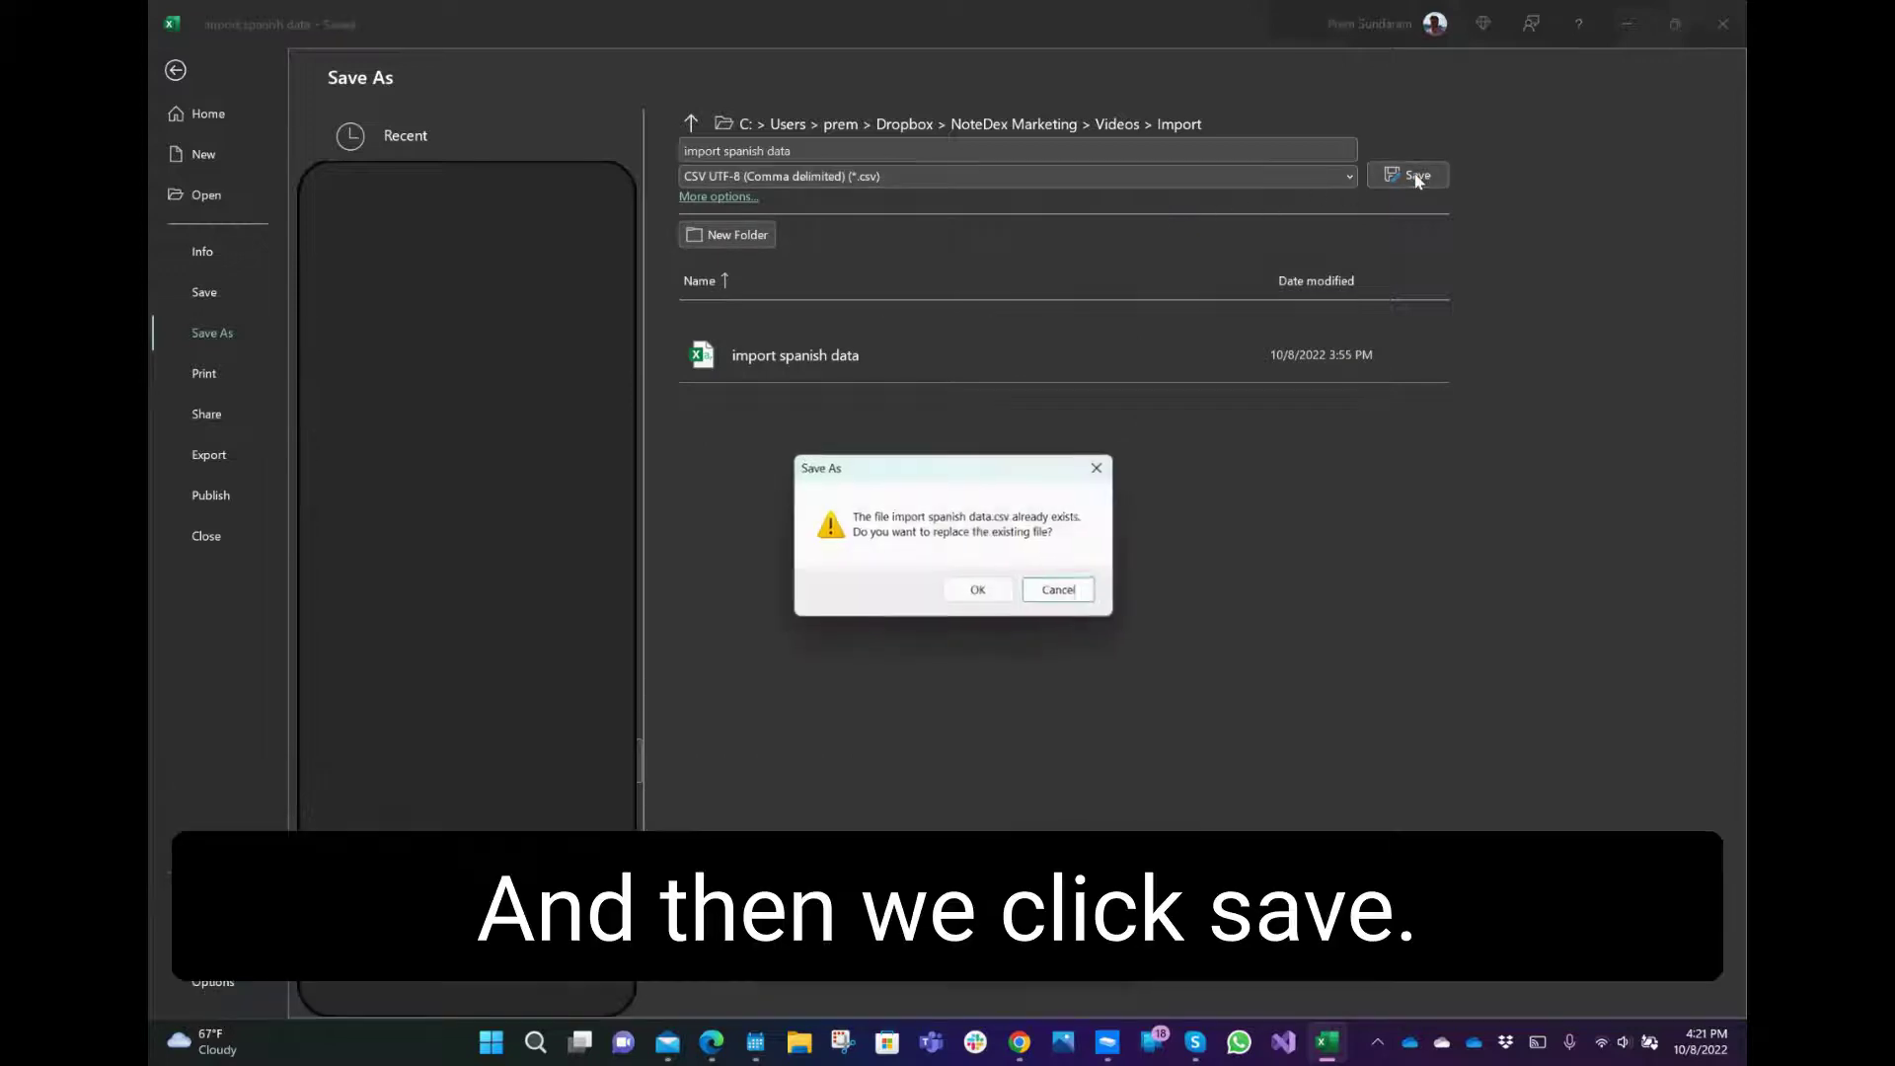
left_click(977, 592)
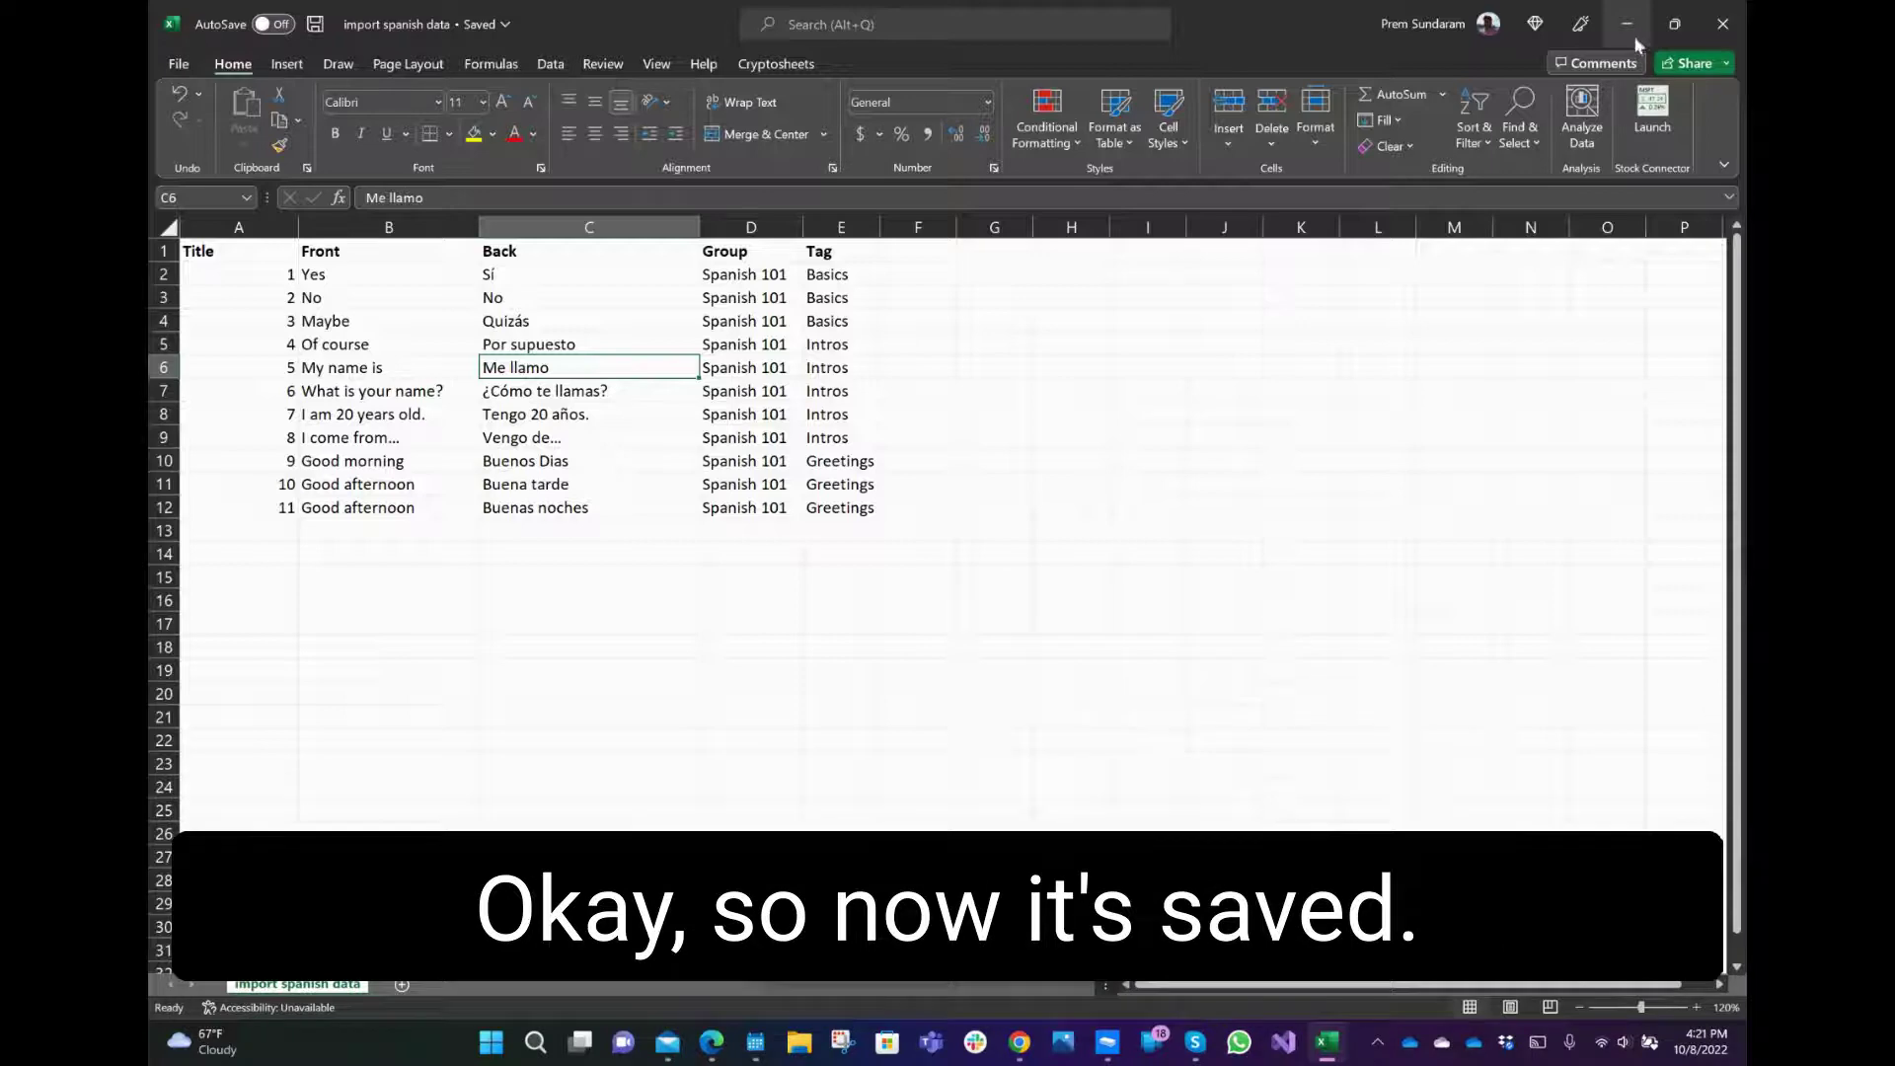
left_click(1723, 23)
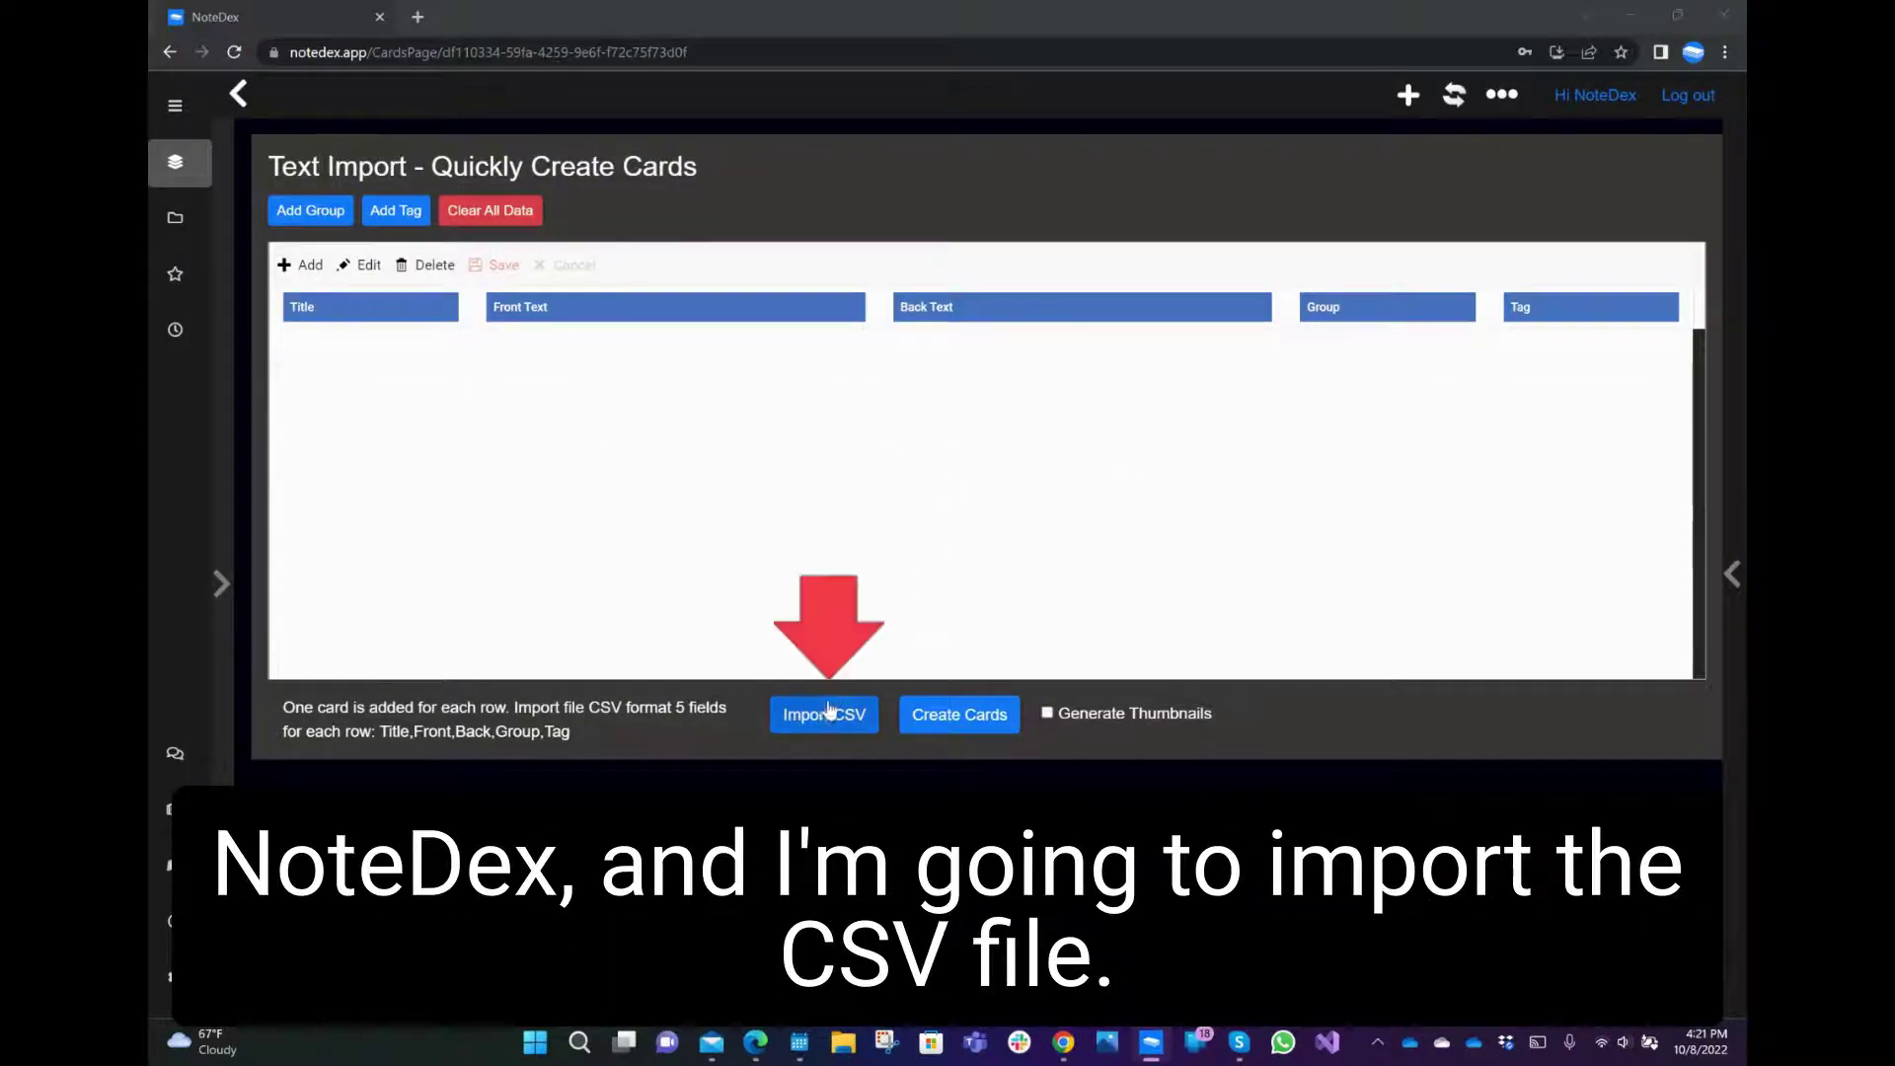
Import the Spanish data CSV into the card grid and scroll through its 11 rows.
left_click(825, 718)
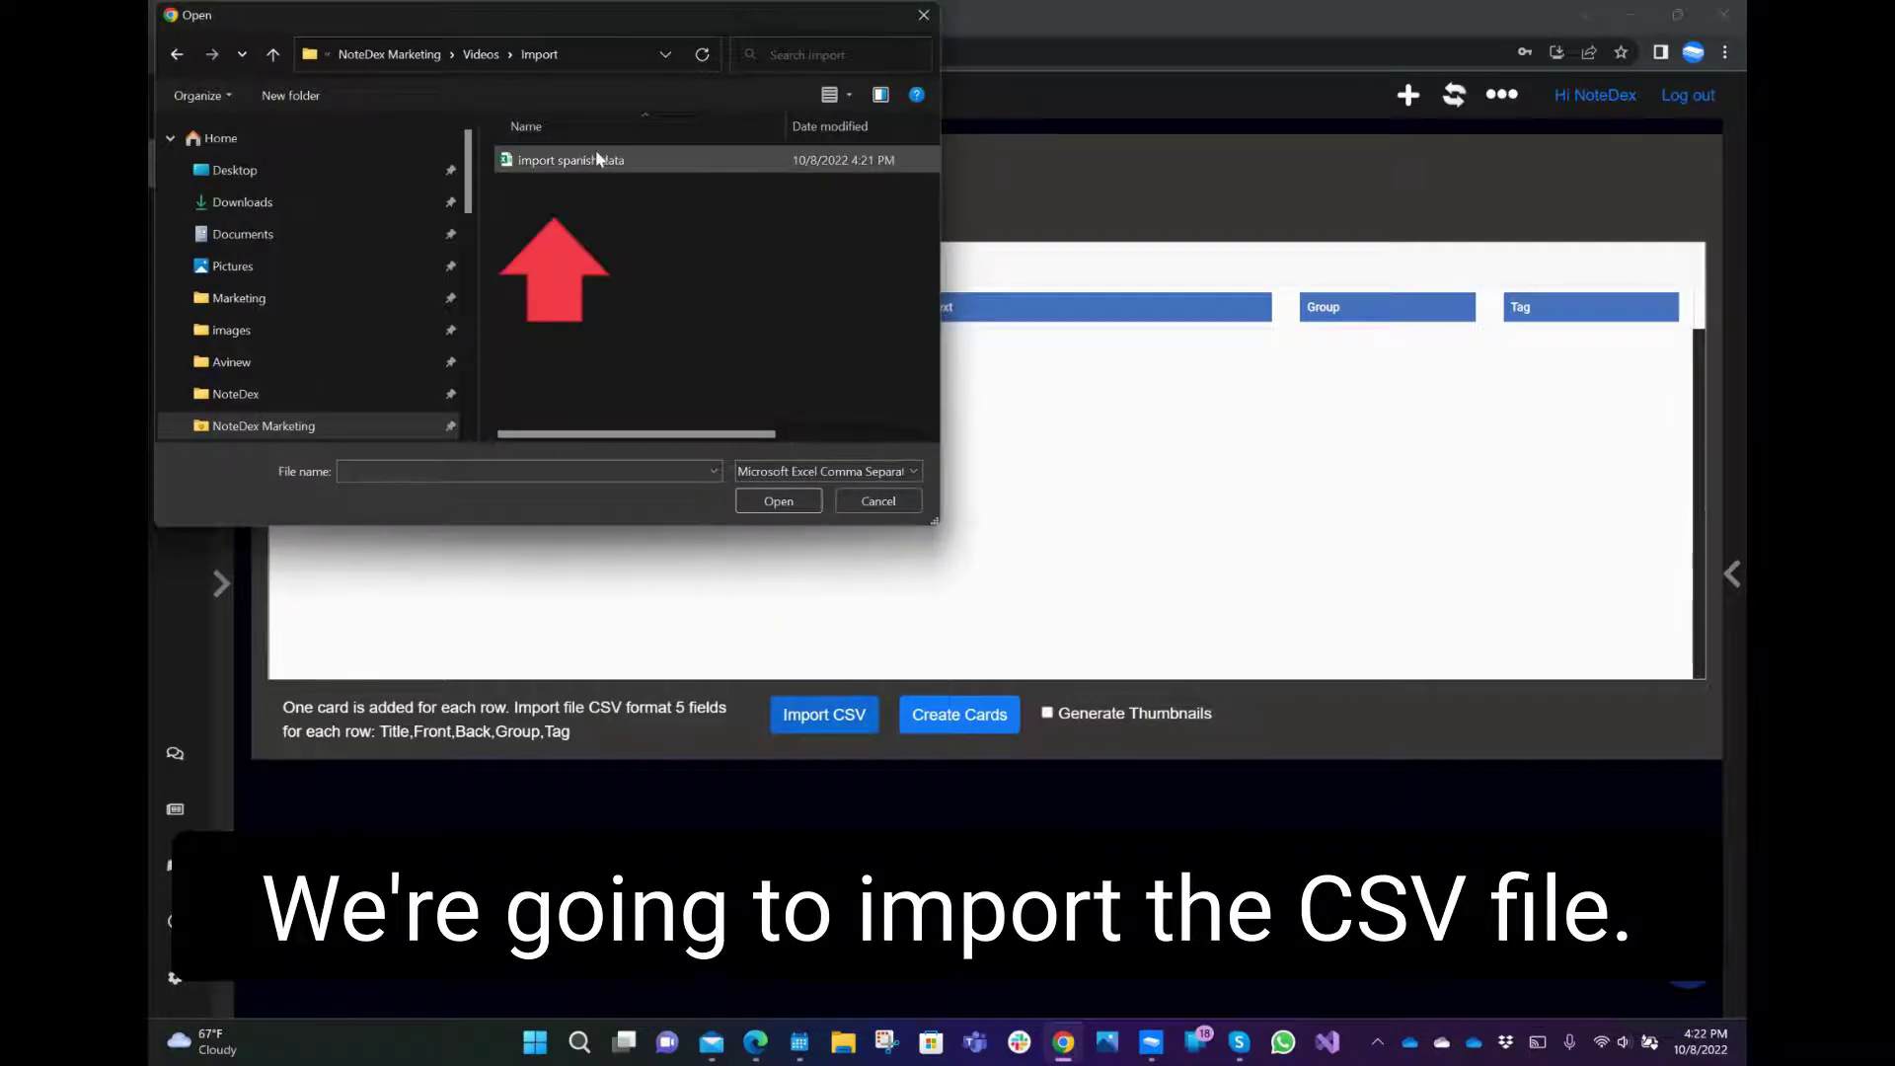
double_click(598, 160)
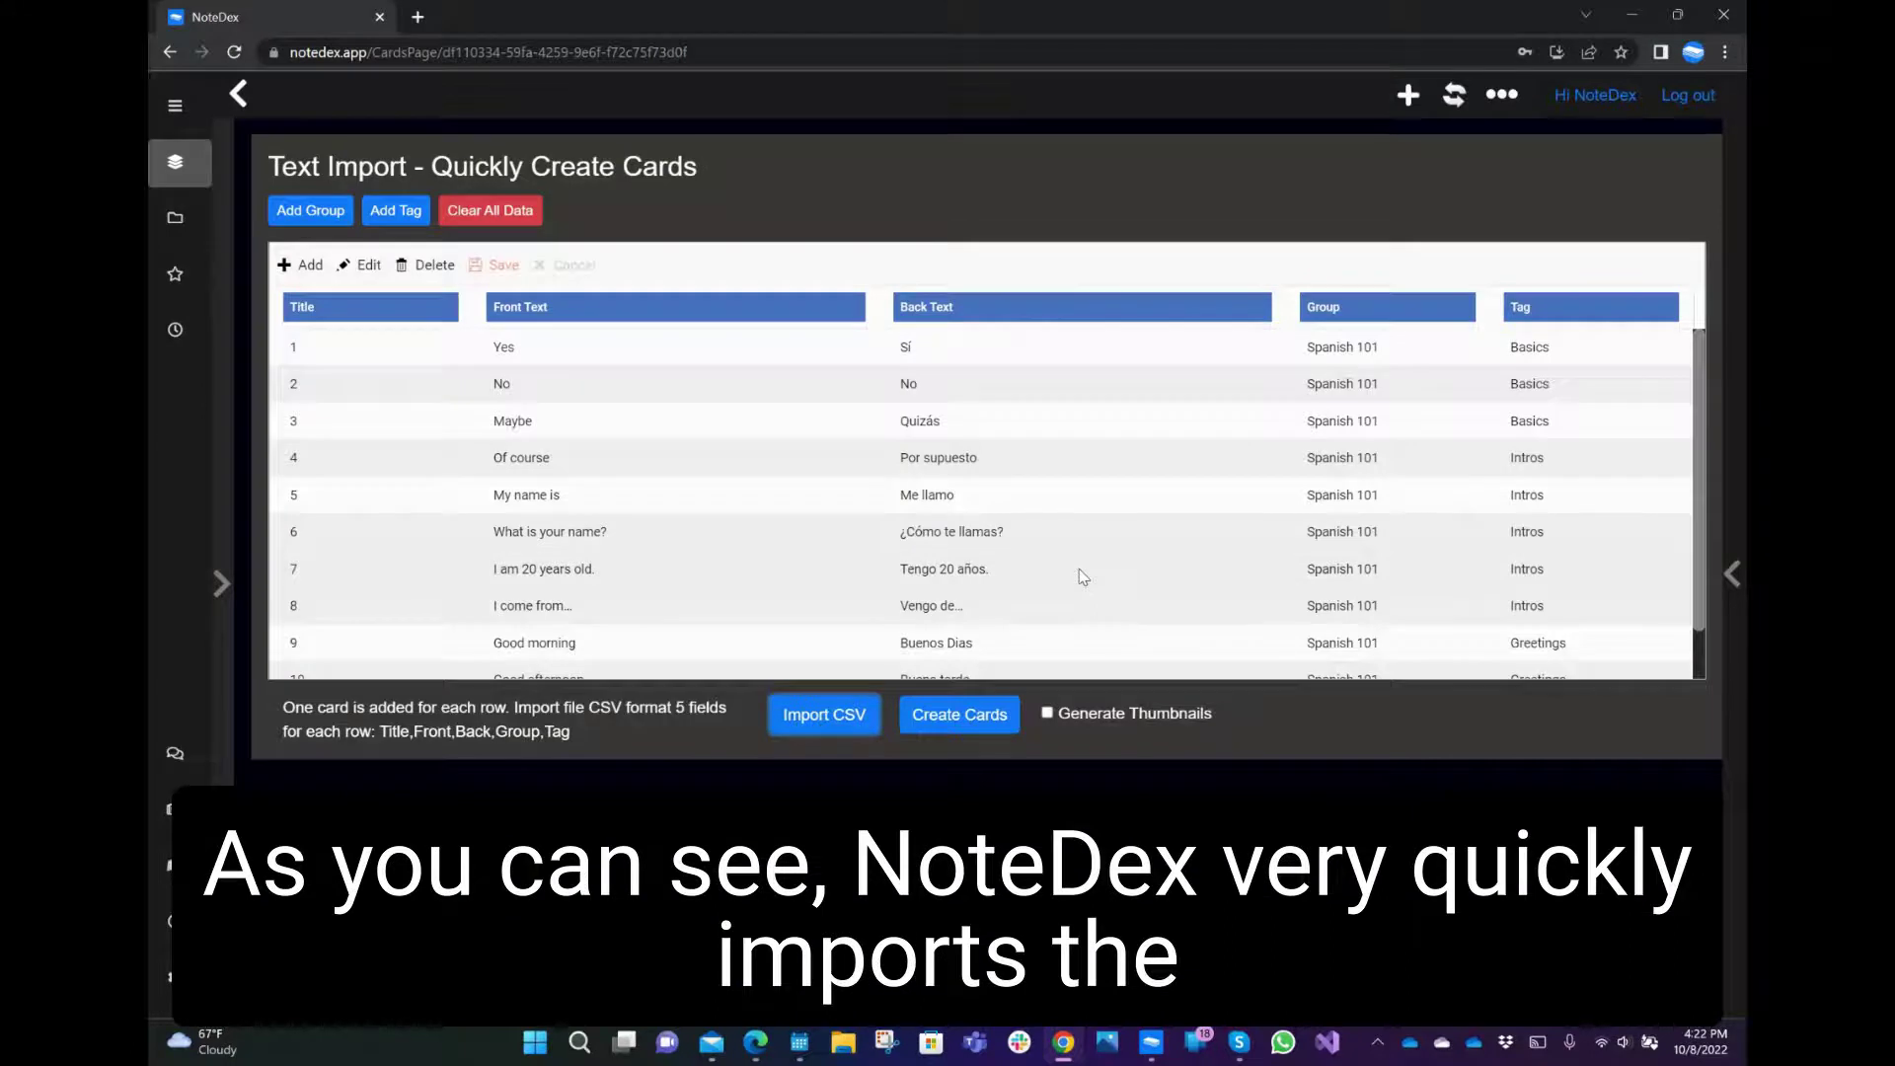
scroll(1082, 577, "down", 1)
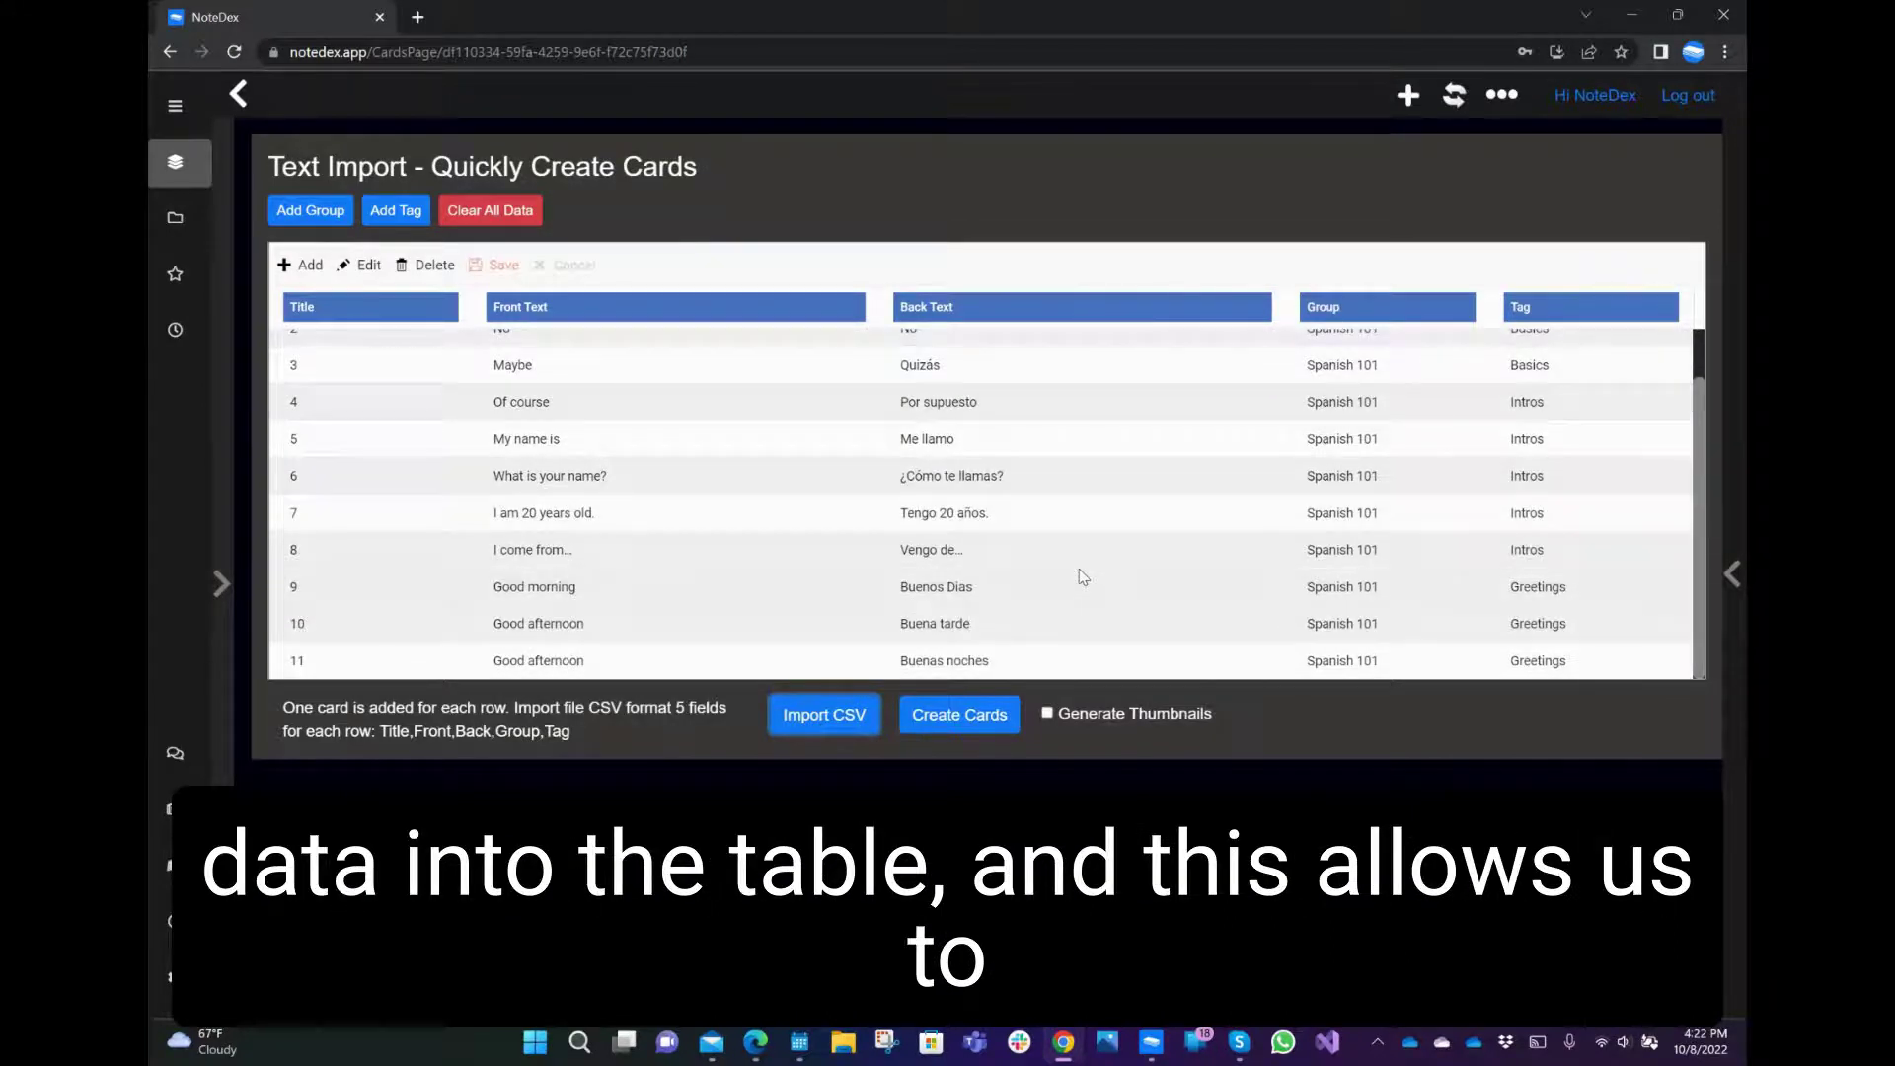
scroll(1083, 576, "up", 1)
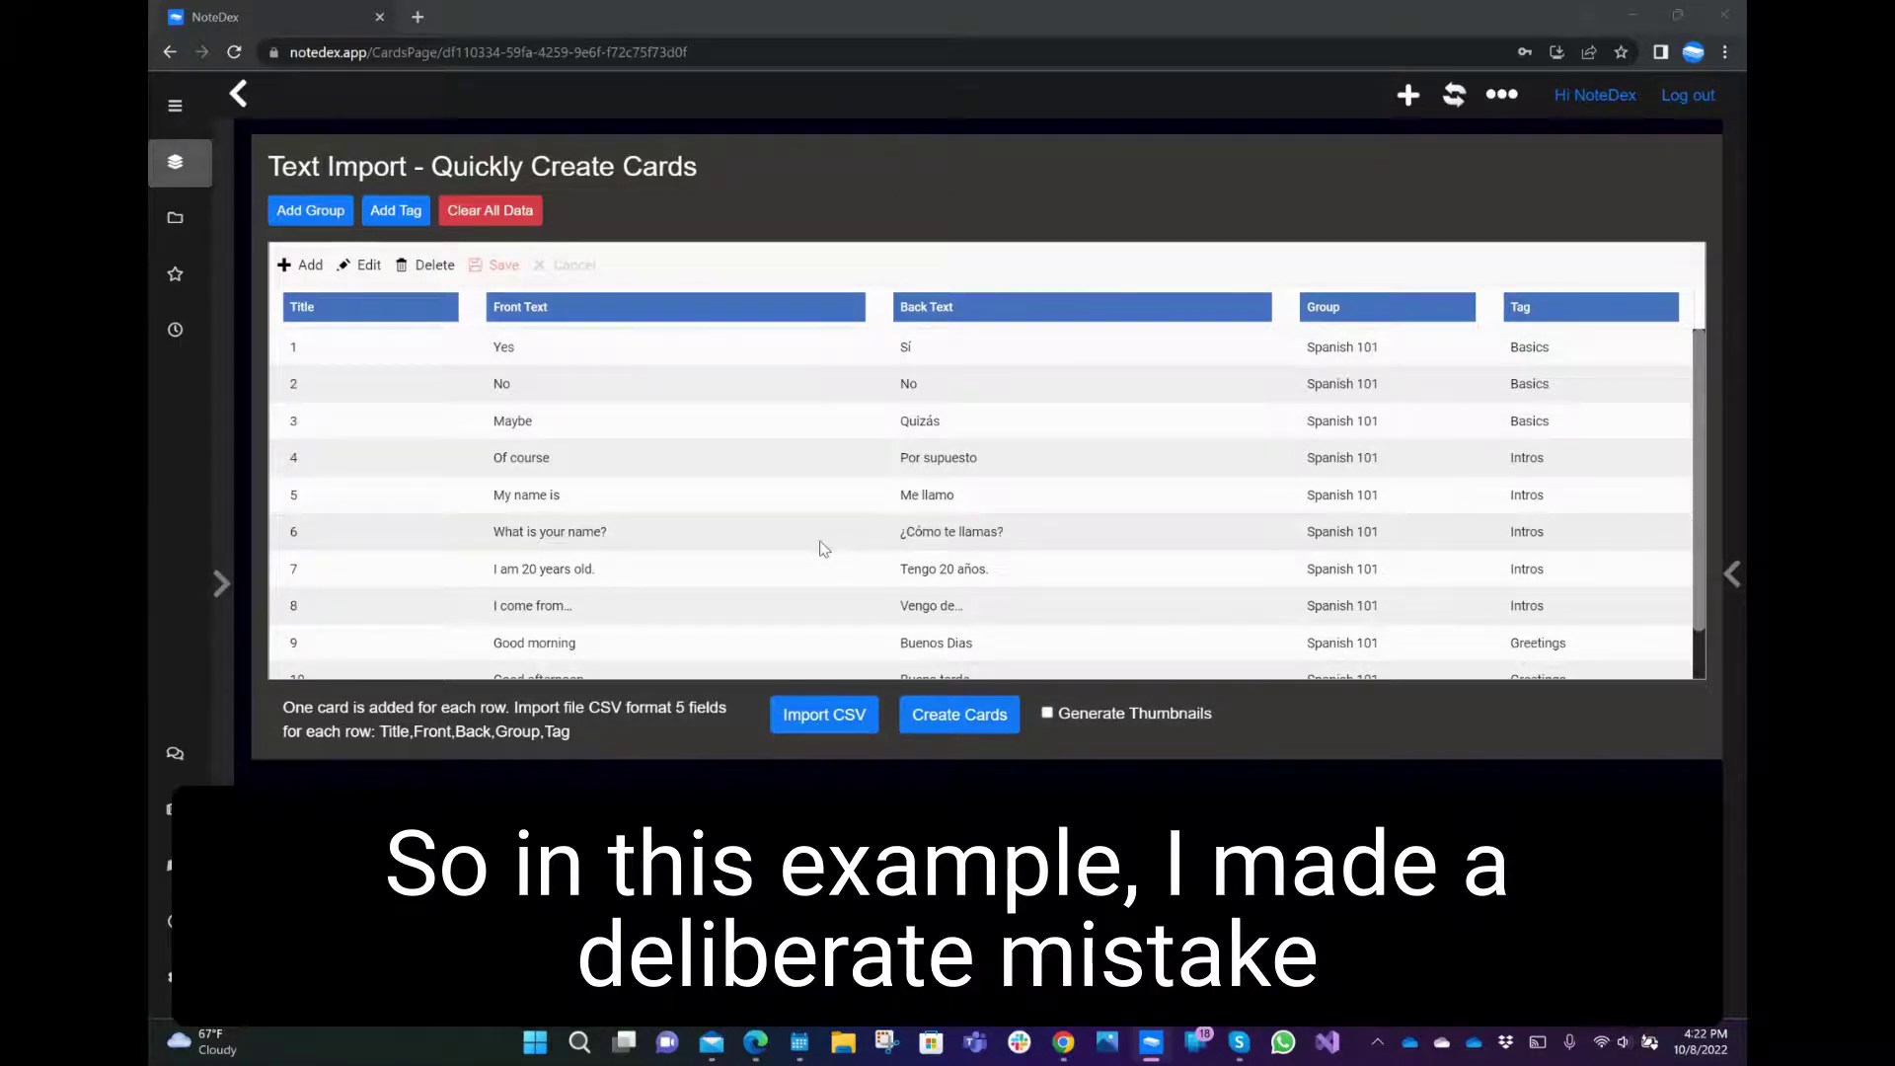
scroll(824, 549, "down", 1)
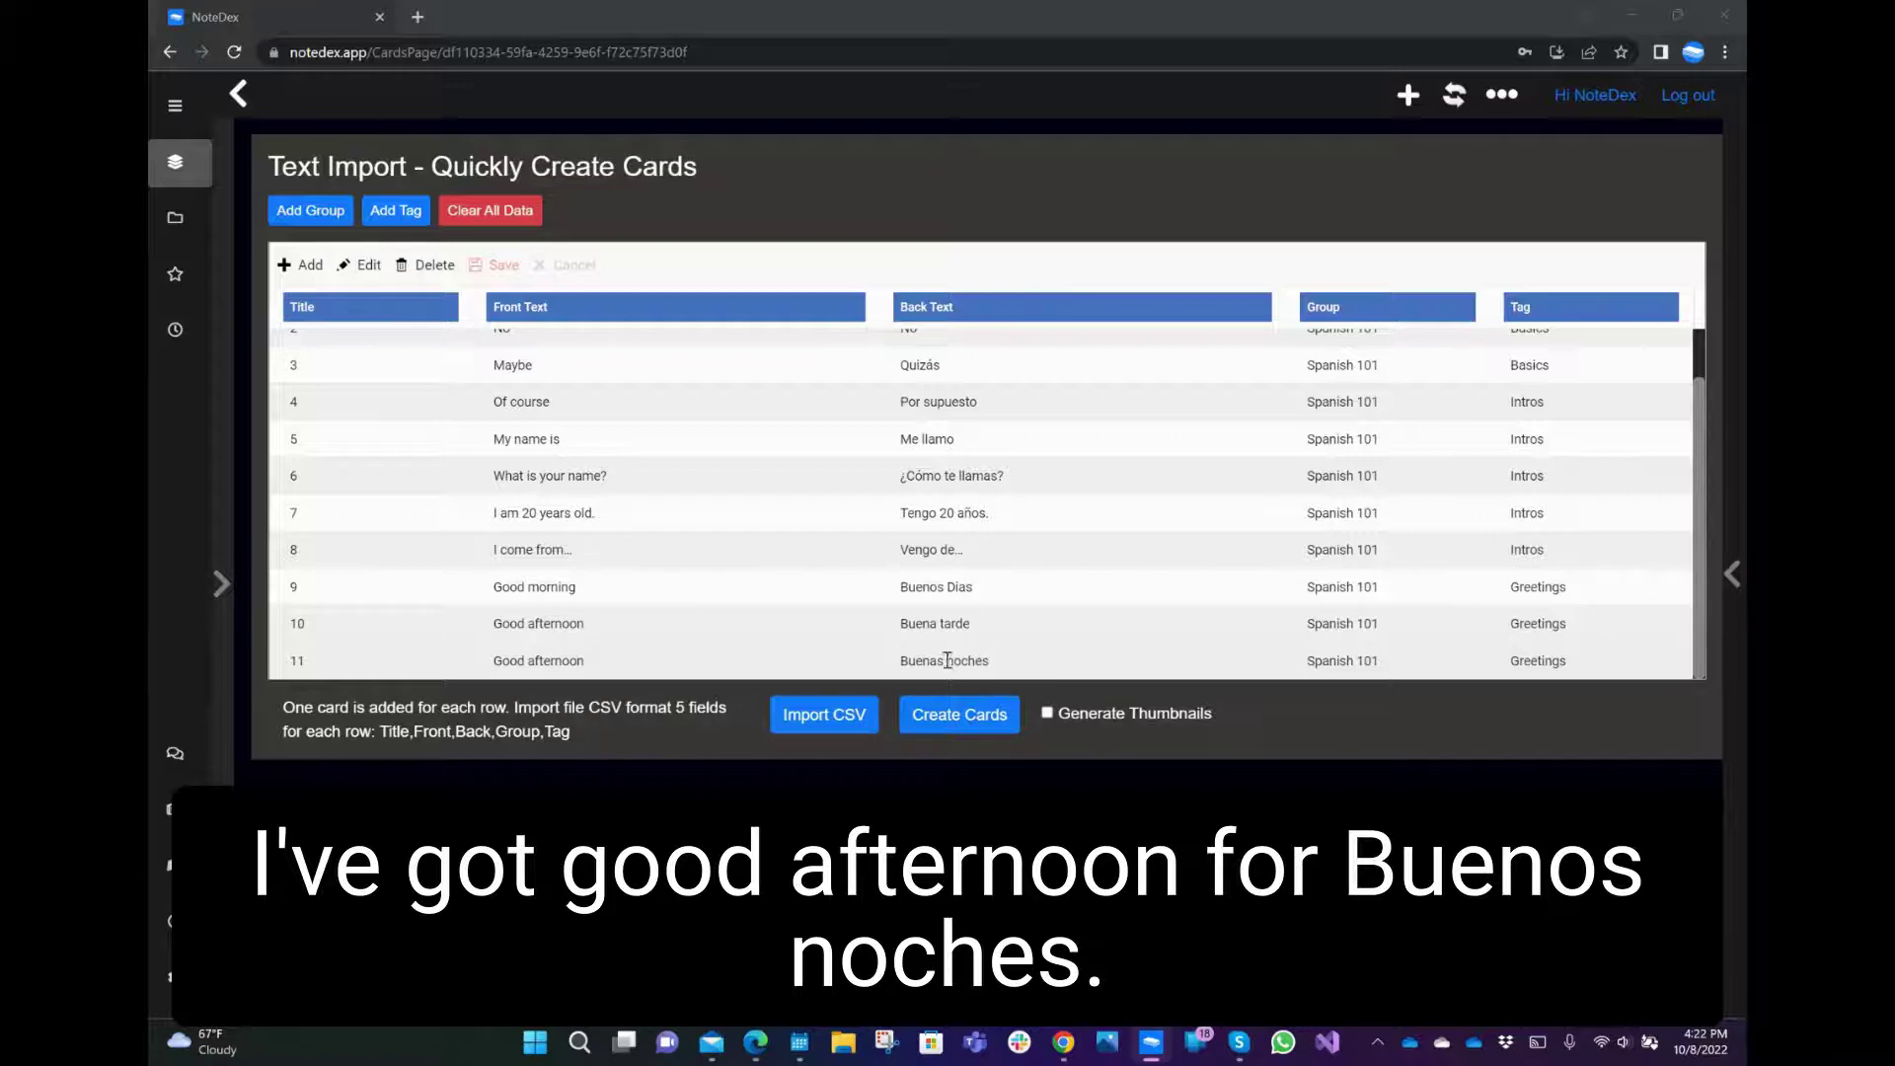
Change row 11's front text from 'Good afternoon' to 'Good evening' and save the row.
left_click(564, 662)
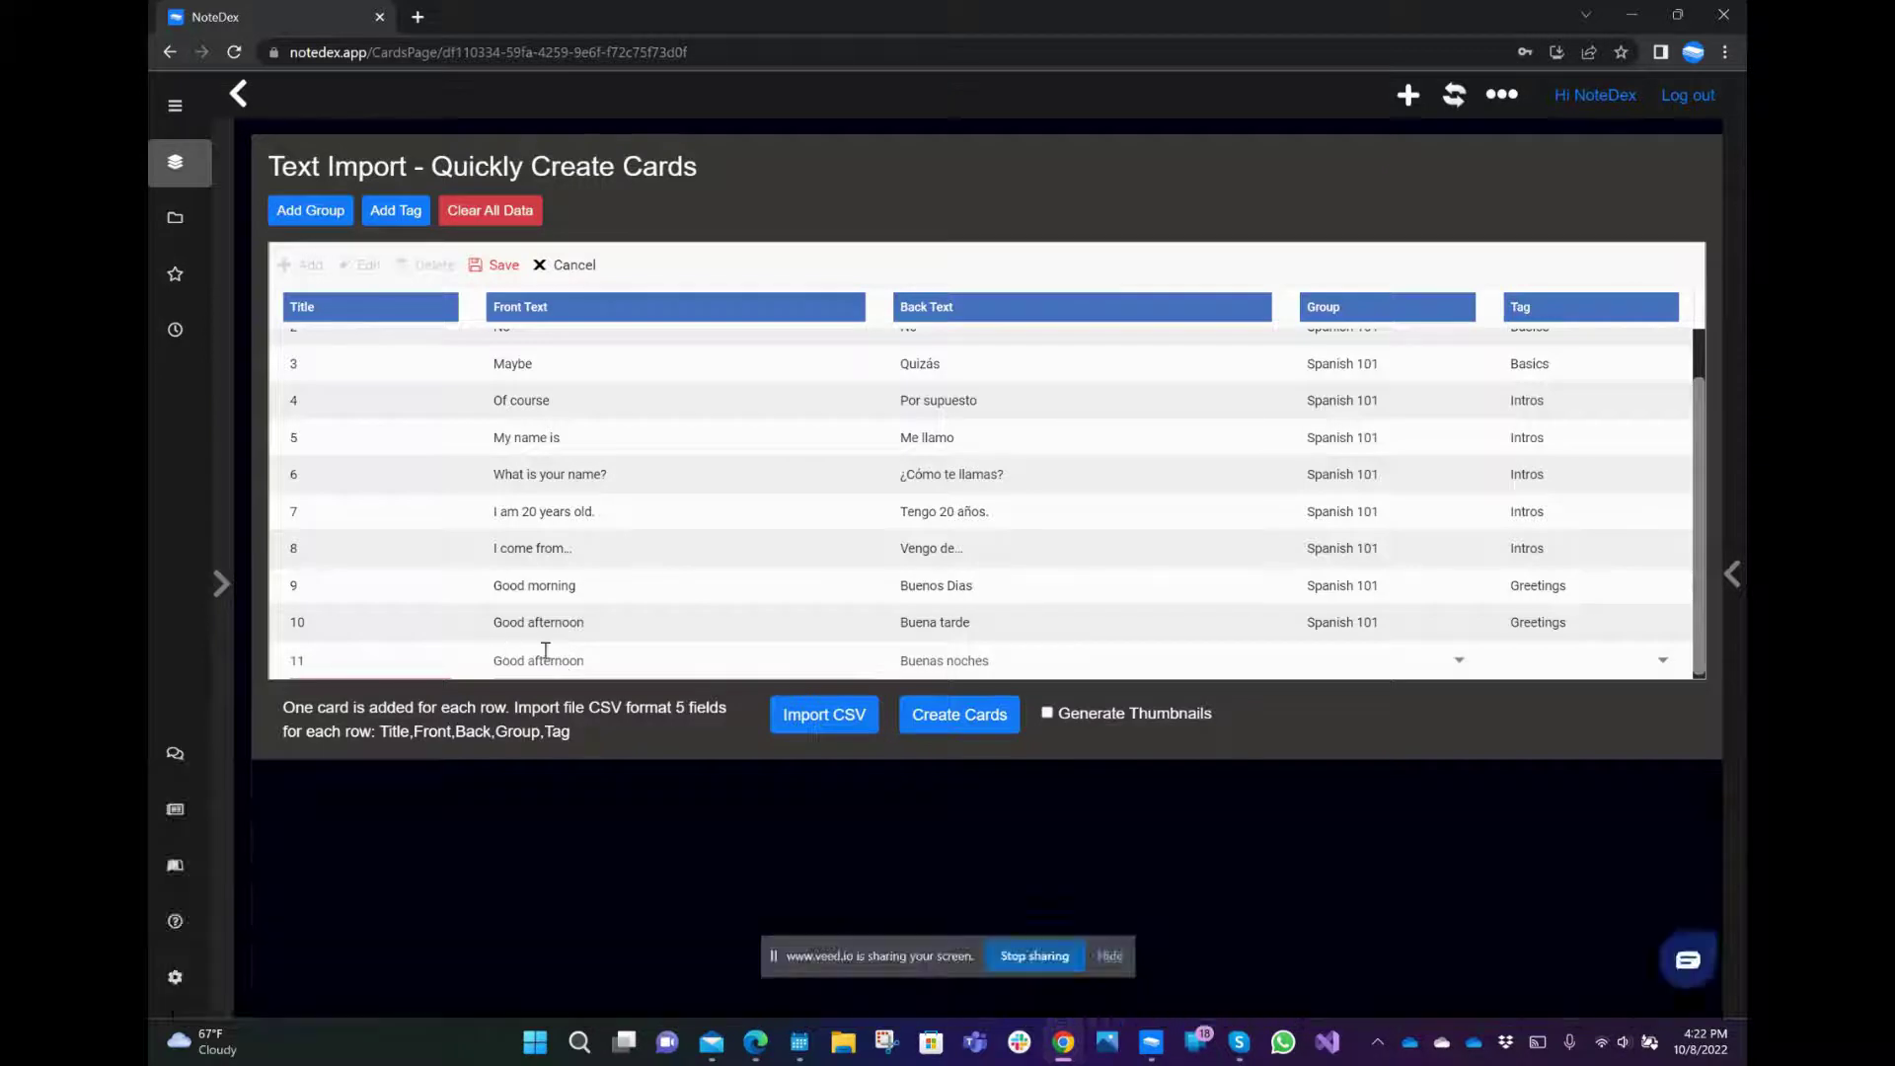
left_click(573, 658)
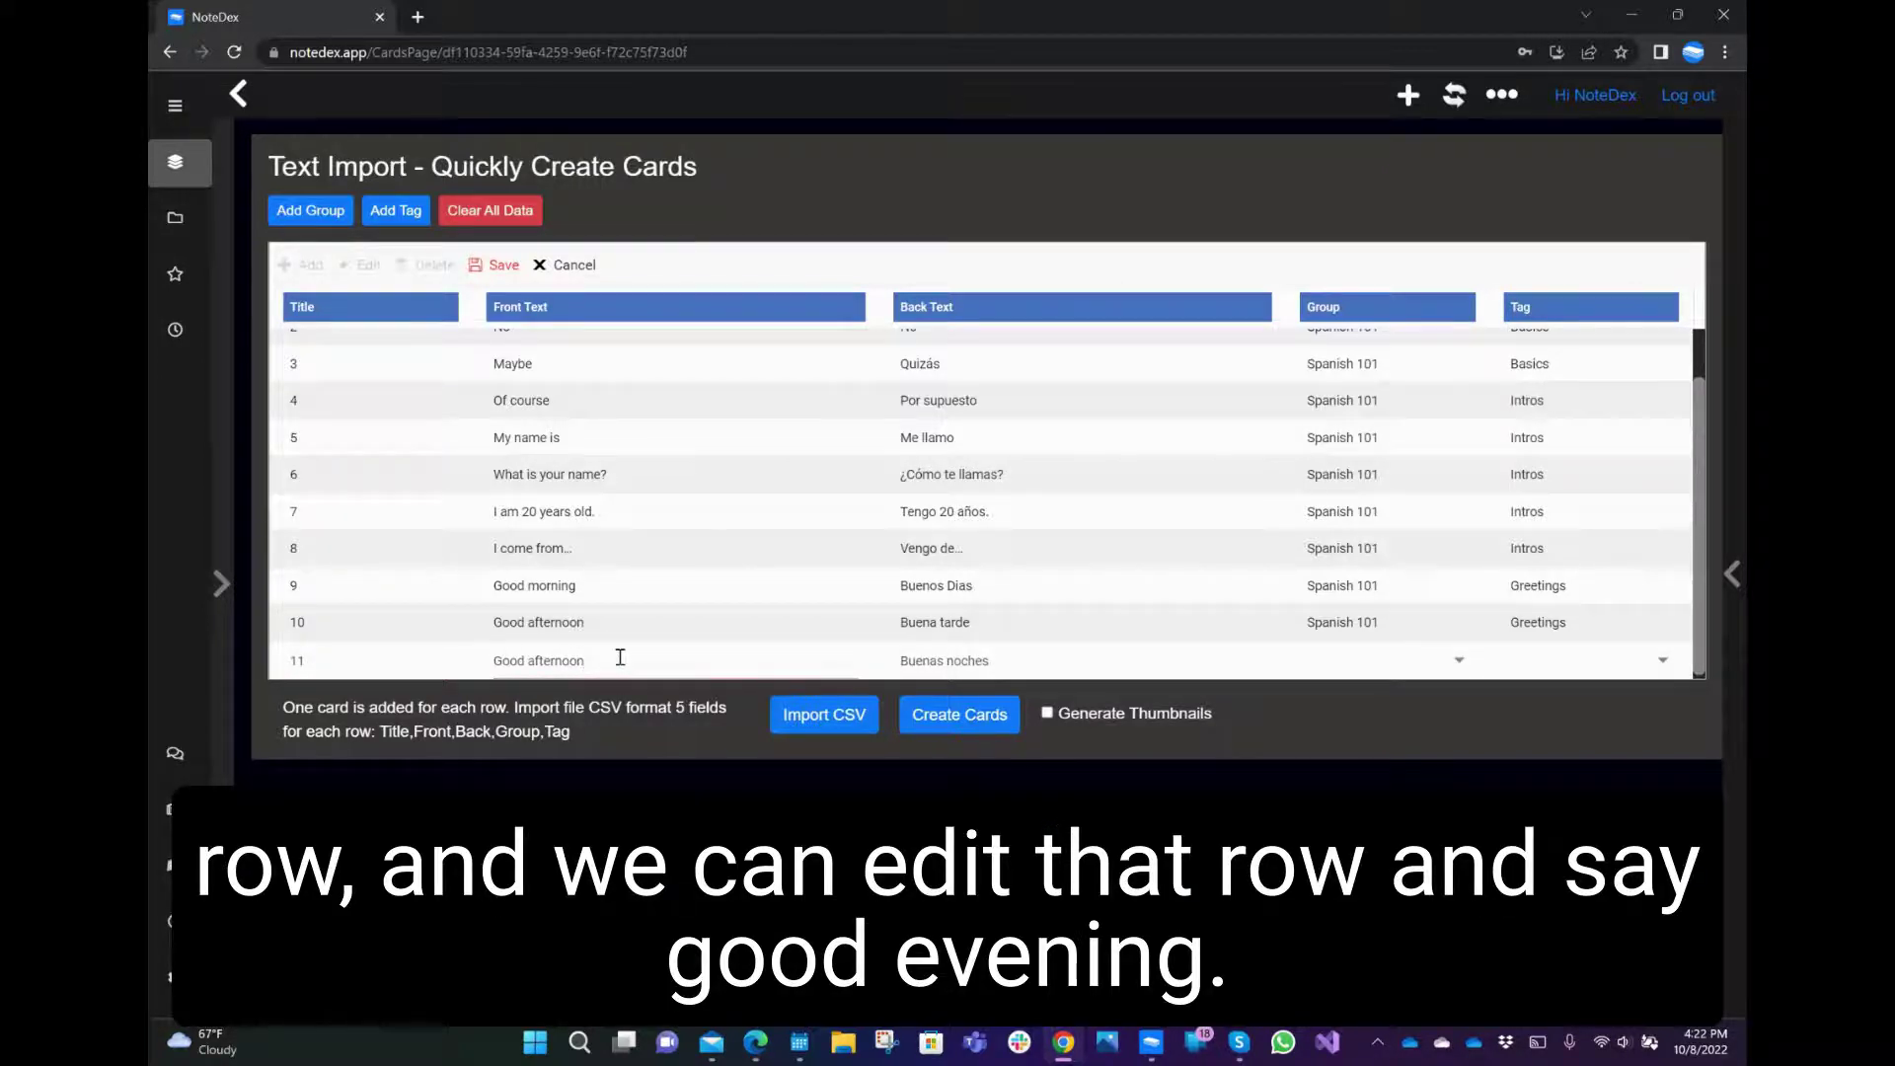
key("BackSpace")
key("BackSpace")
key("BackSpace")
key("BackSpace")
key("BackSpace")
key("BackSpace")
key("BackSpace")
key("BackSpace")
key("BackSpace")
type("evening")
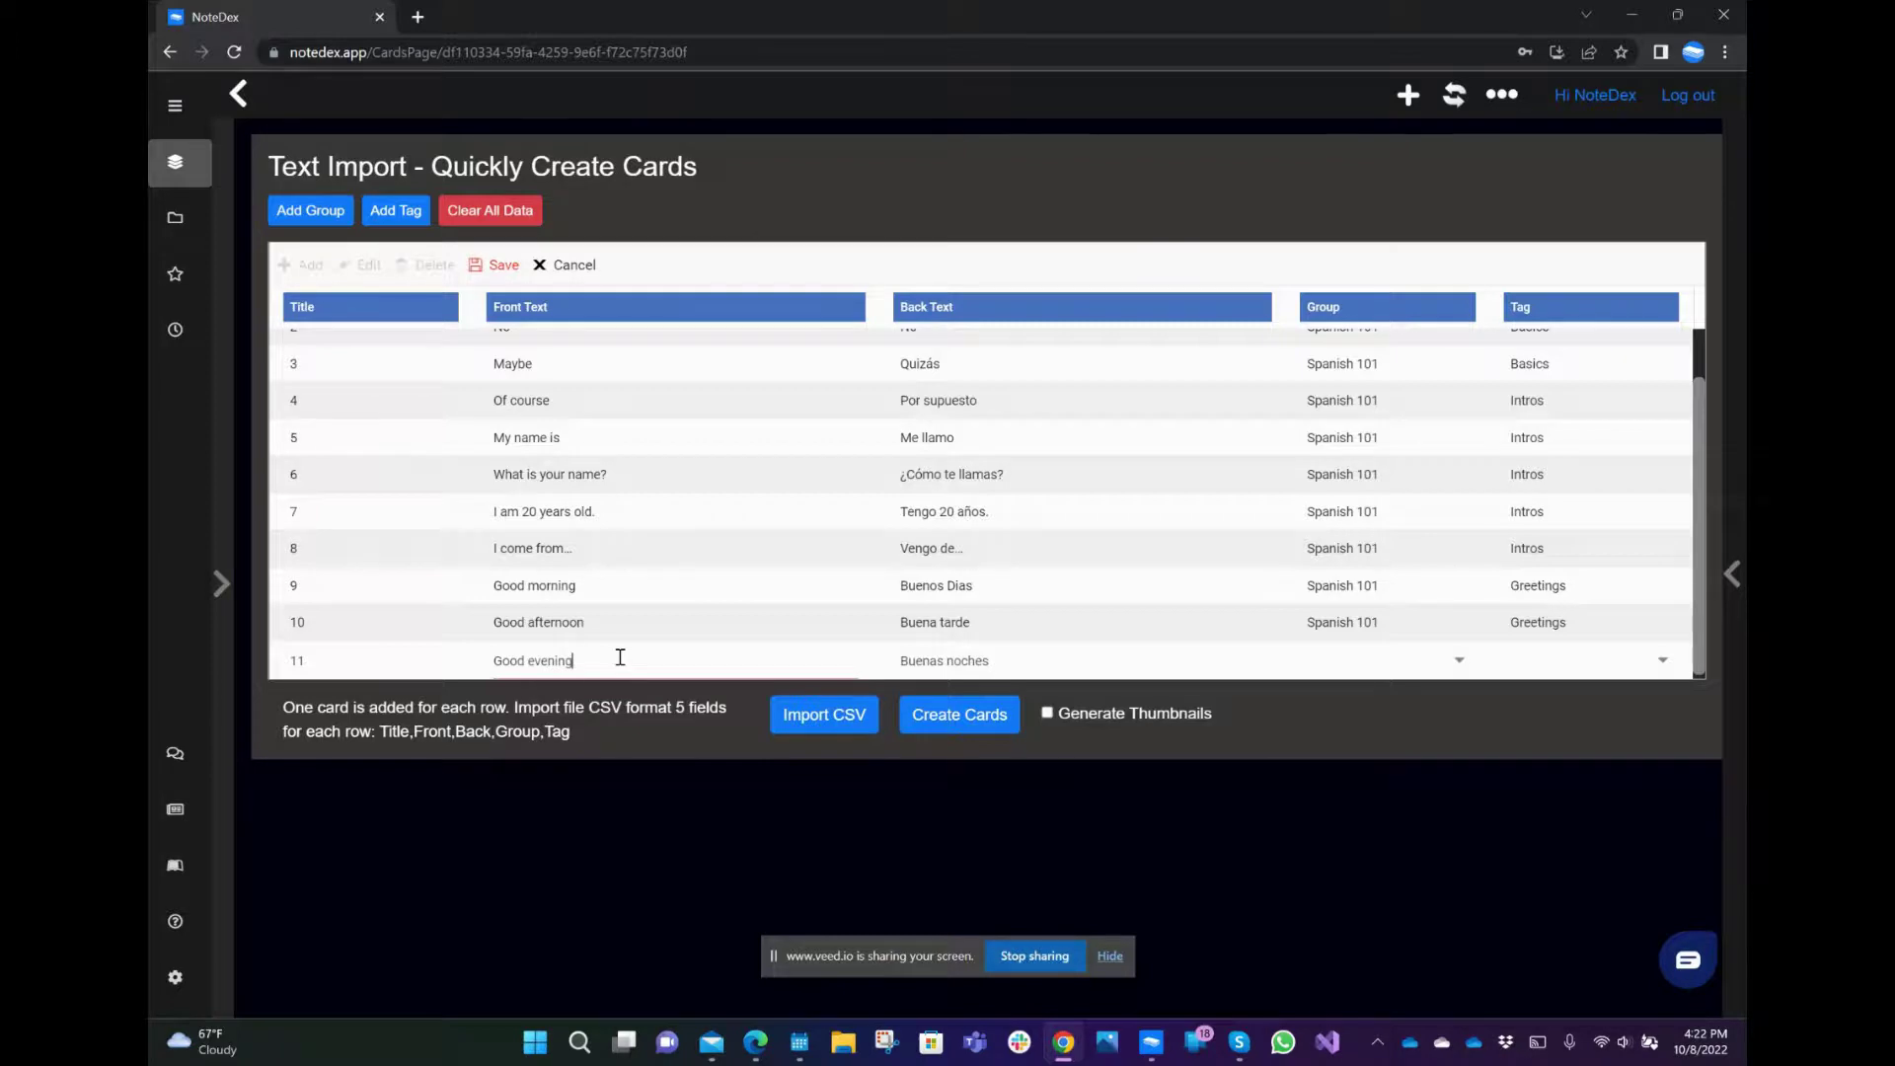
key("Return")
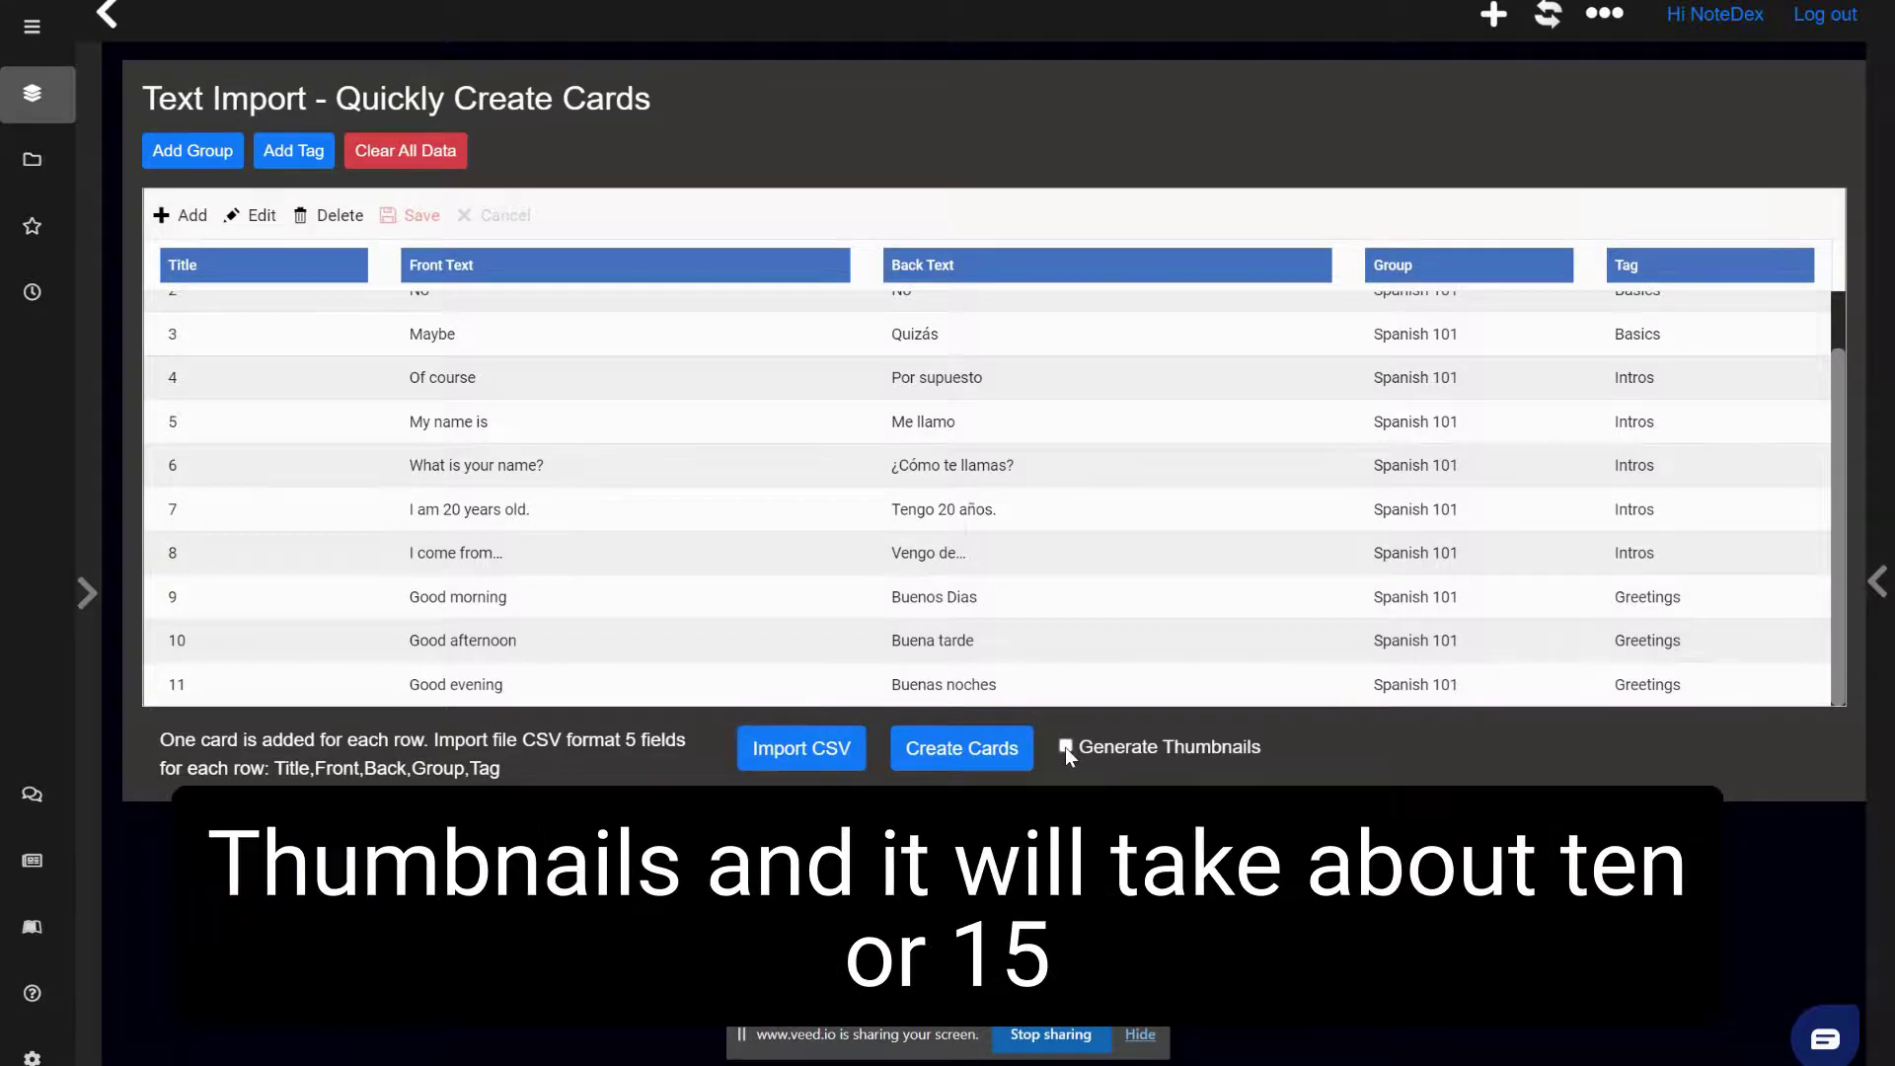
Create the 11 cards with Generate Thumbnails ticked, confirming the warning and the imported notice.
left_click(1065, 747)
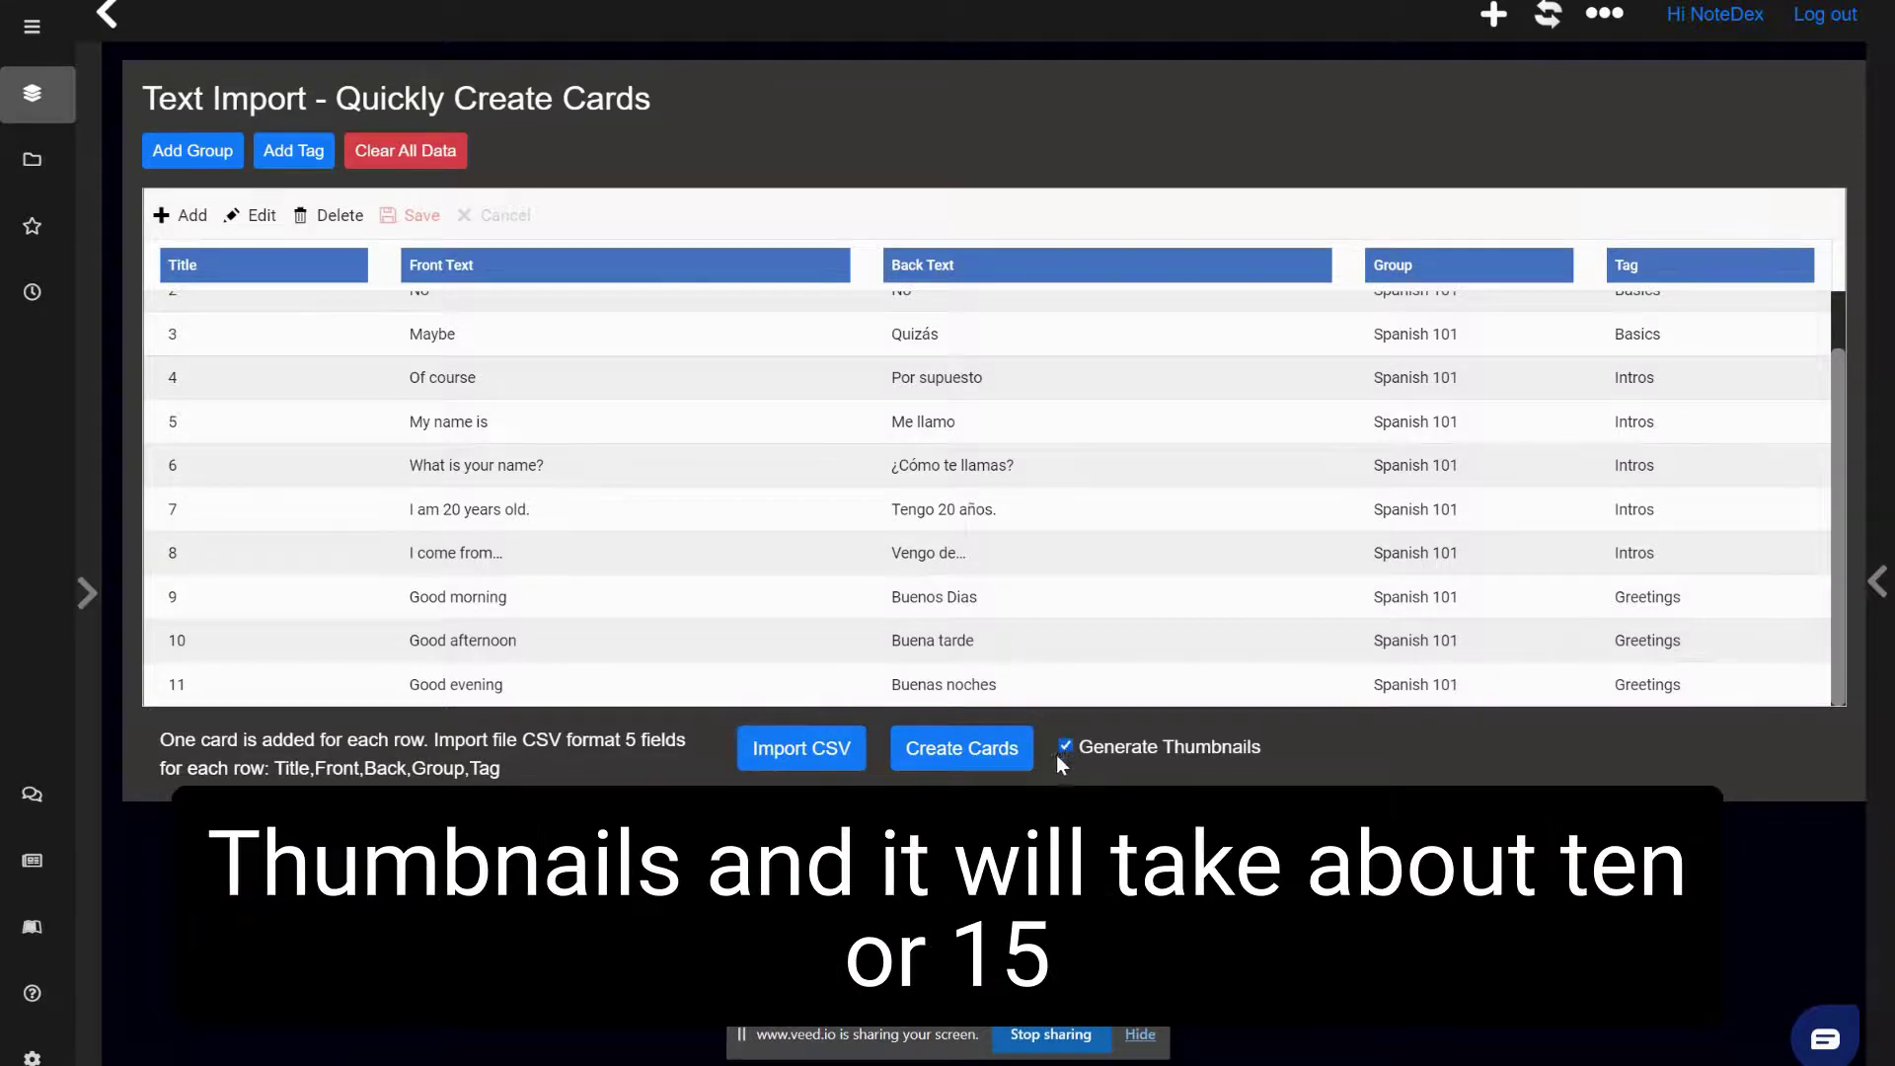
left_click(953, 760)
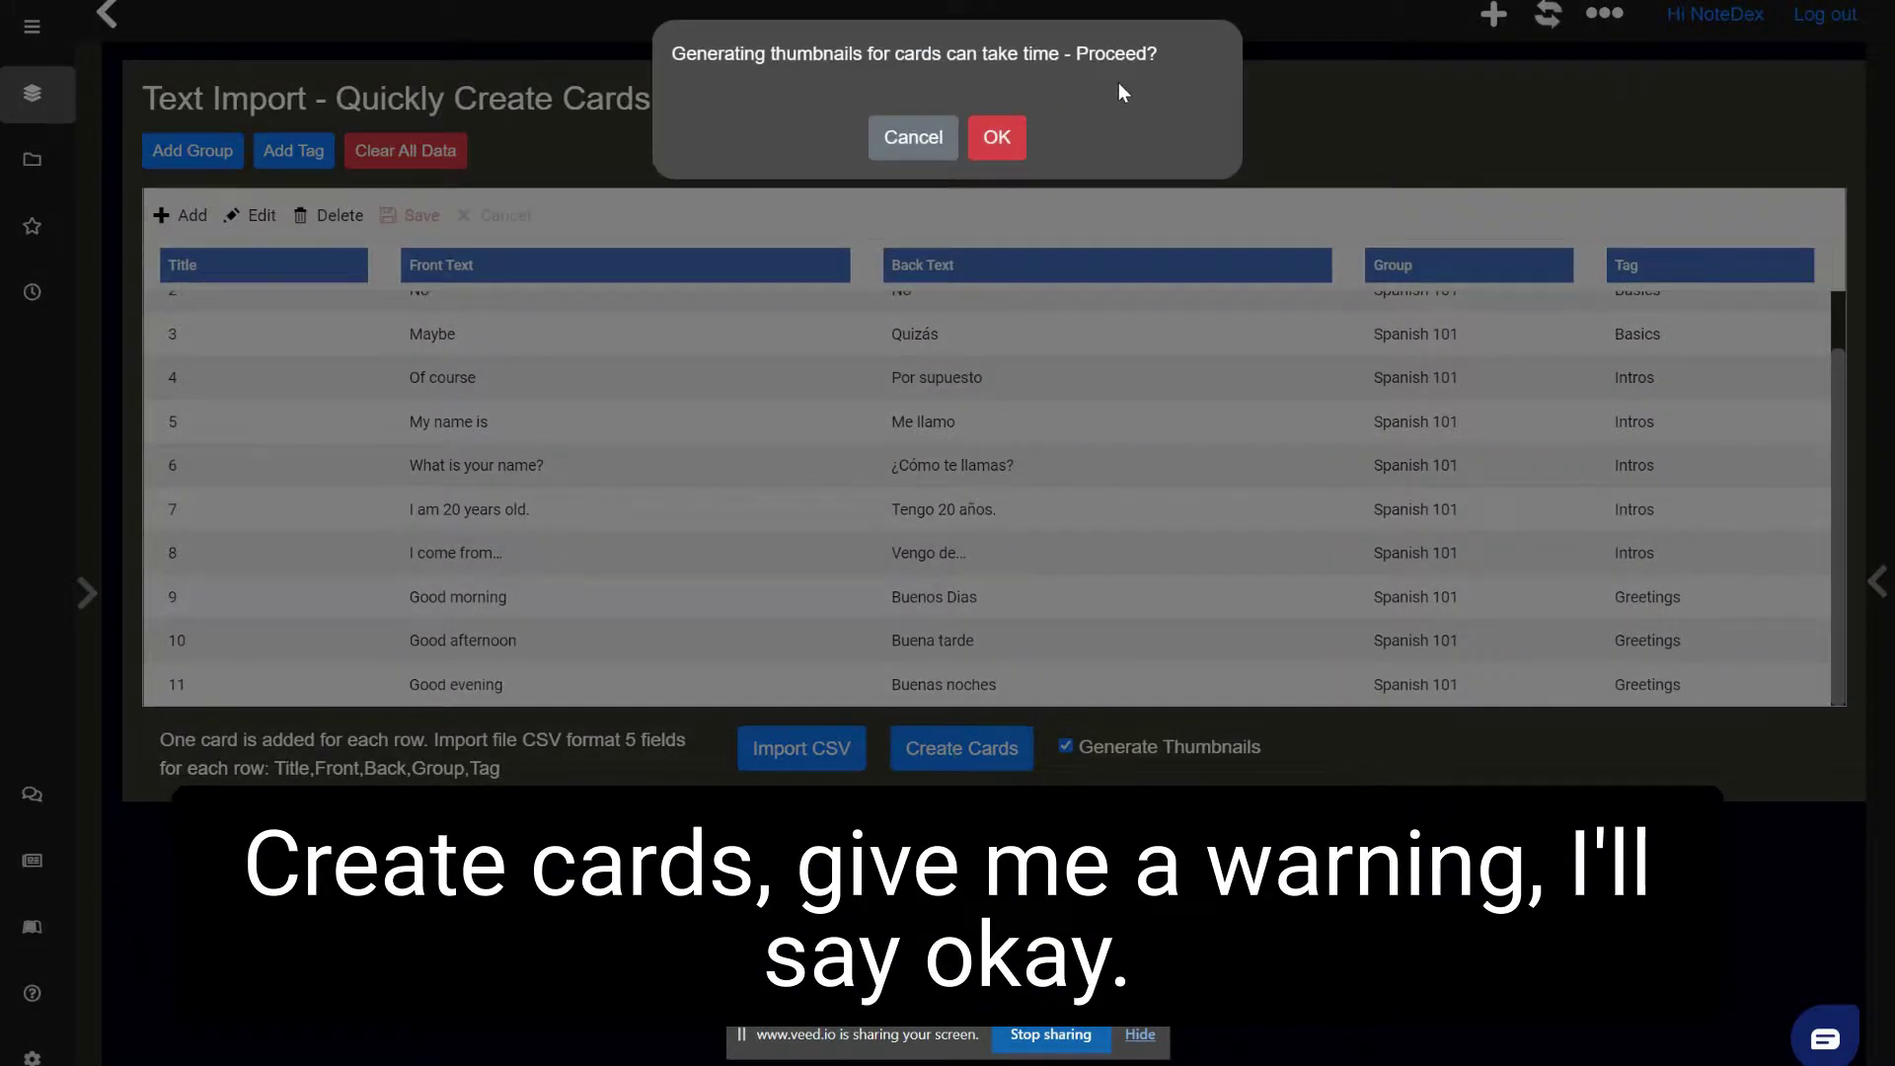
left_click(998, 140)
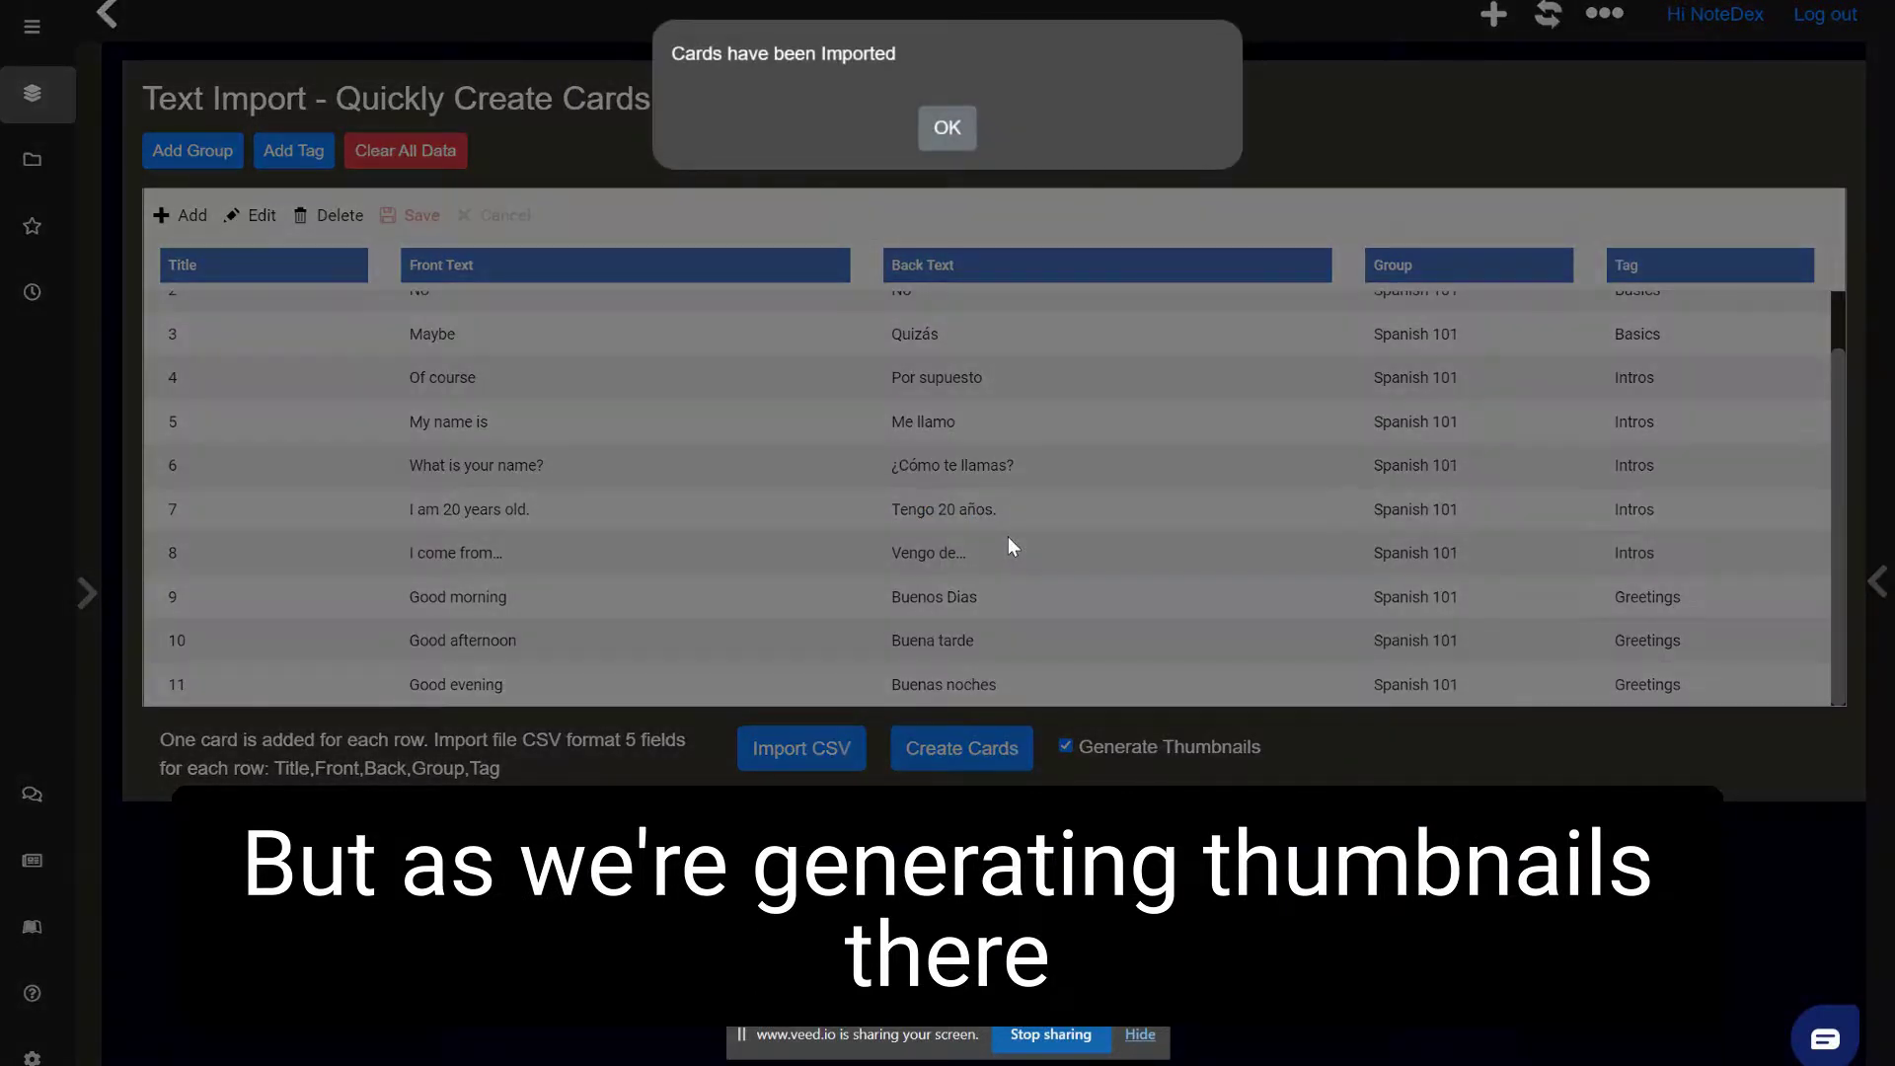
left_click(948, 128)
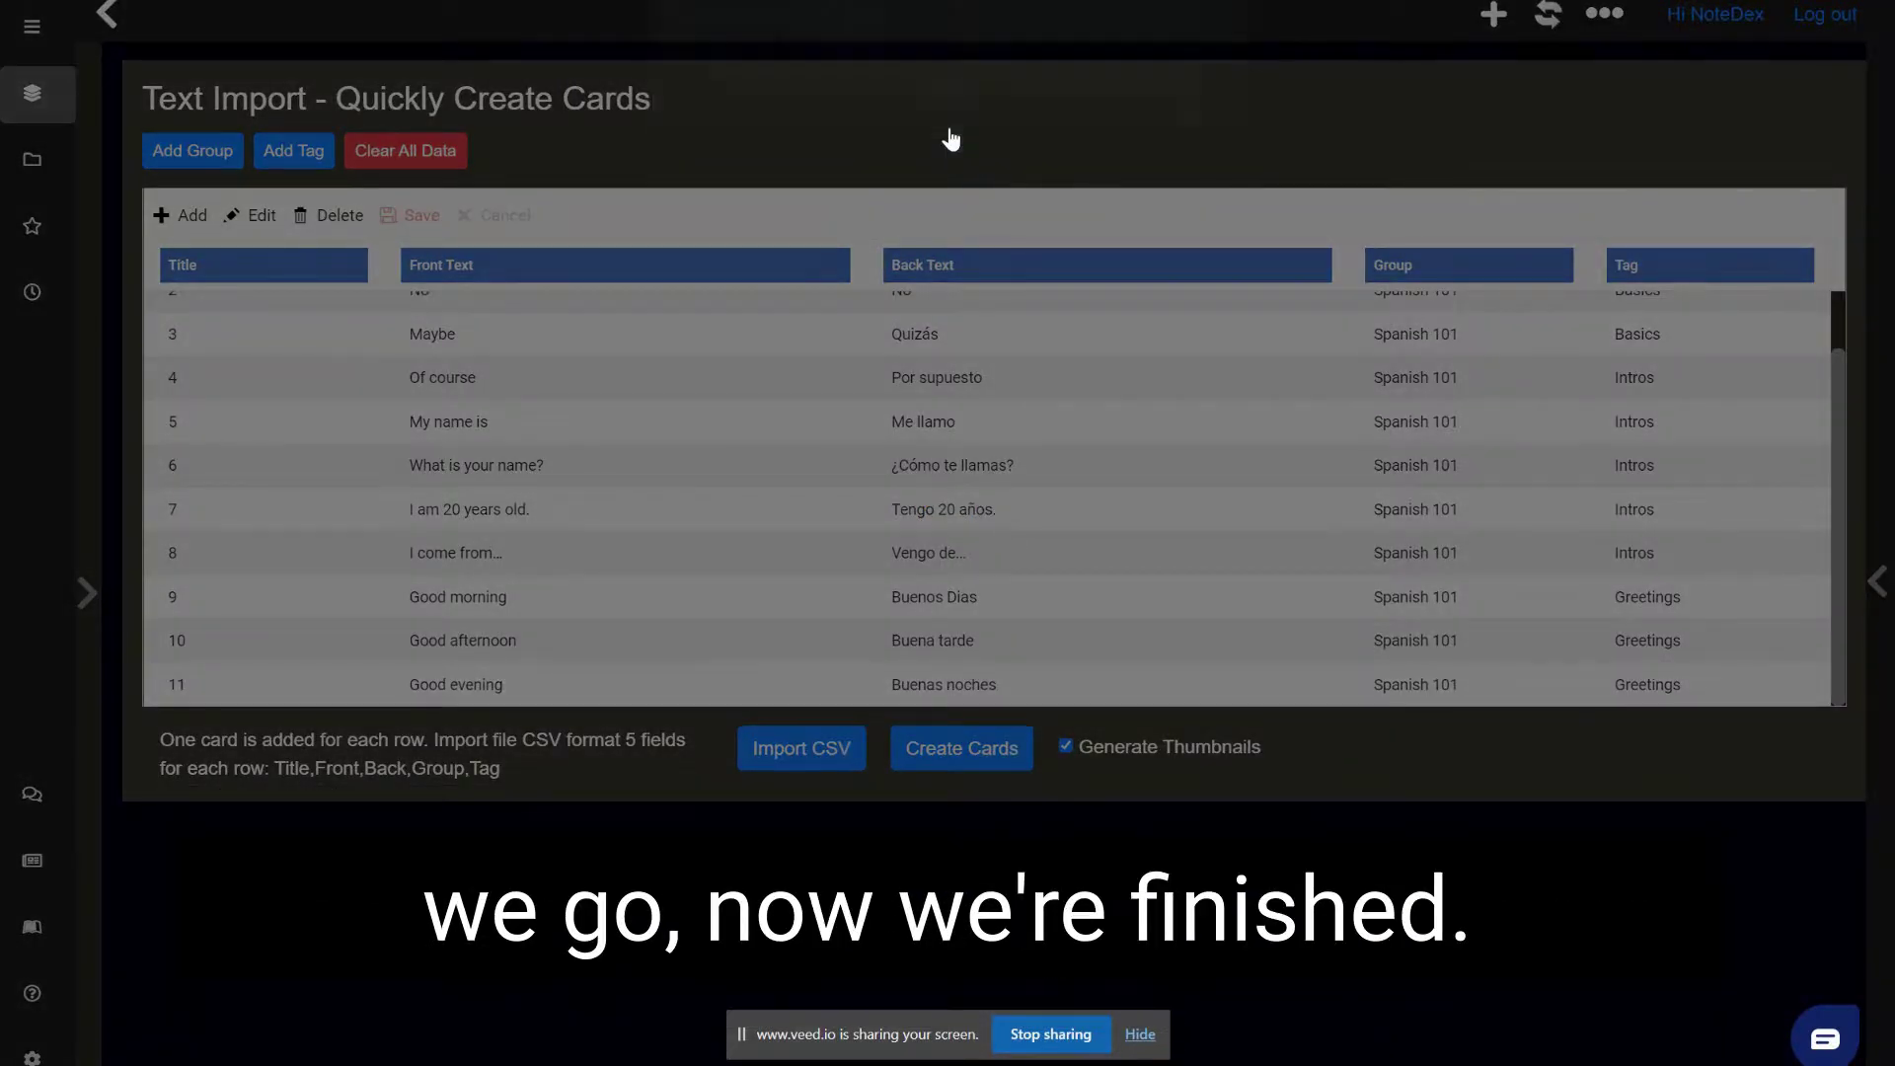
Return to the stack, open card 1 (Yes), and flip it to the Spanish back and back again.
left_click(107, 13)
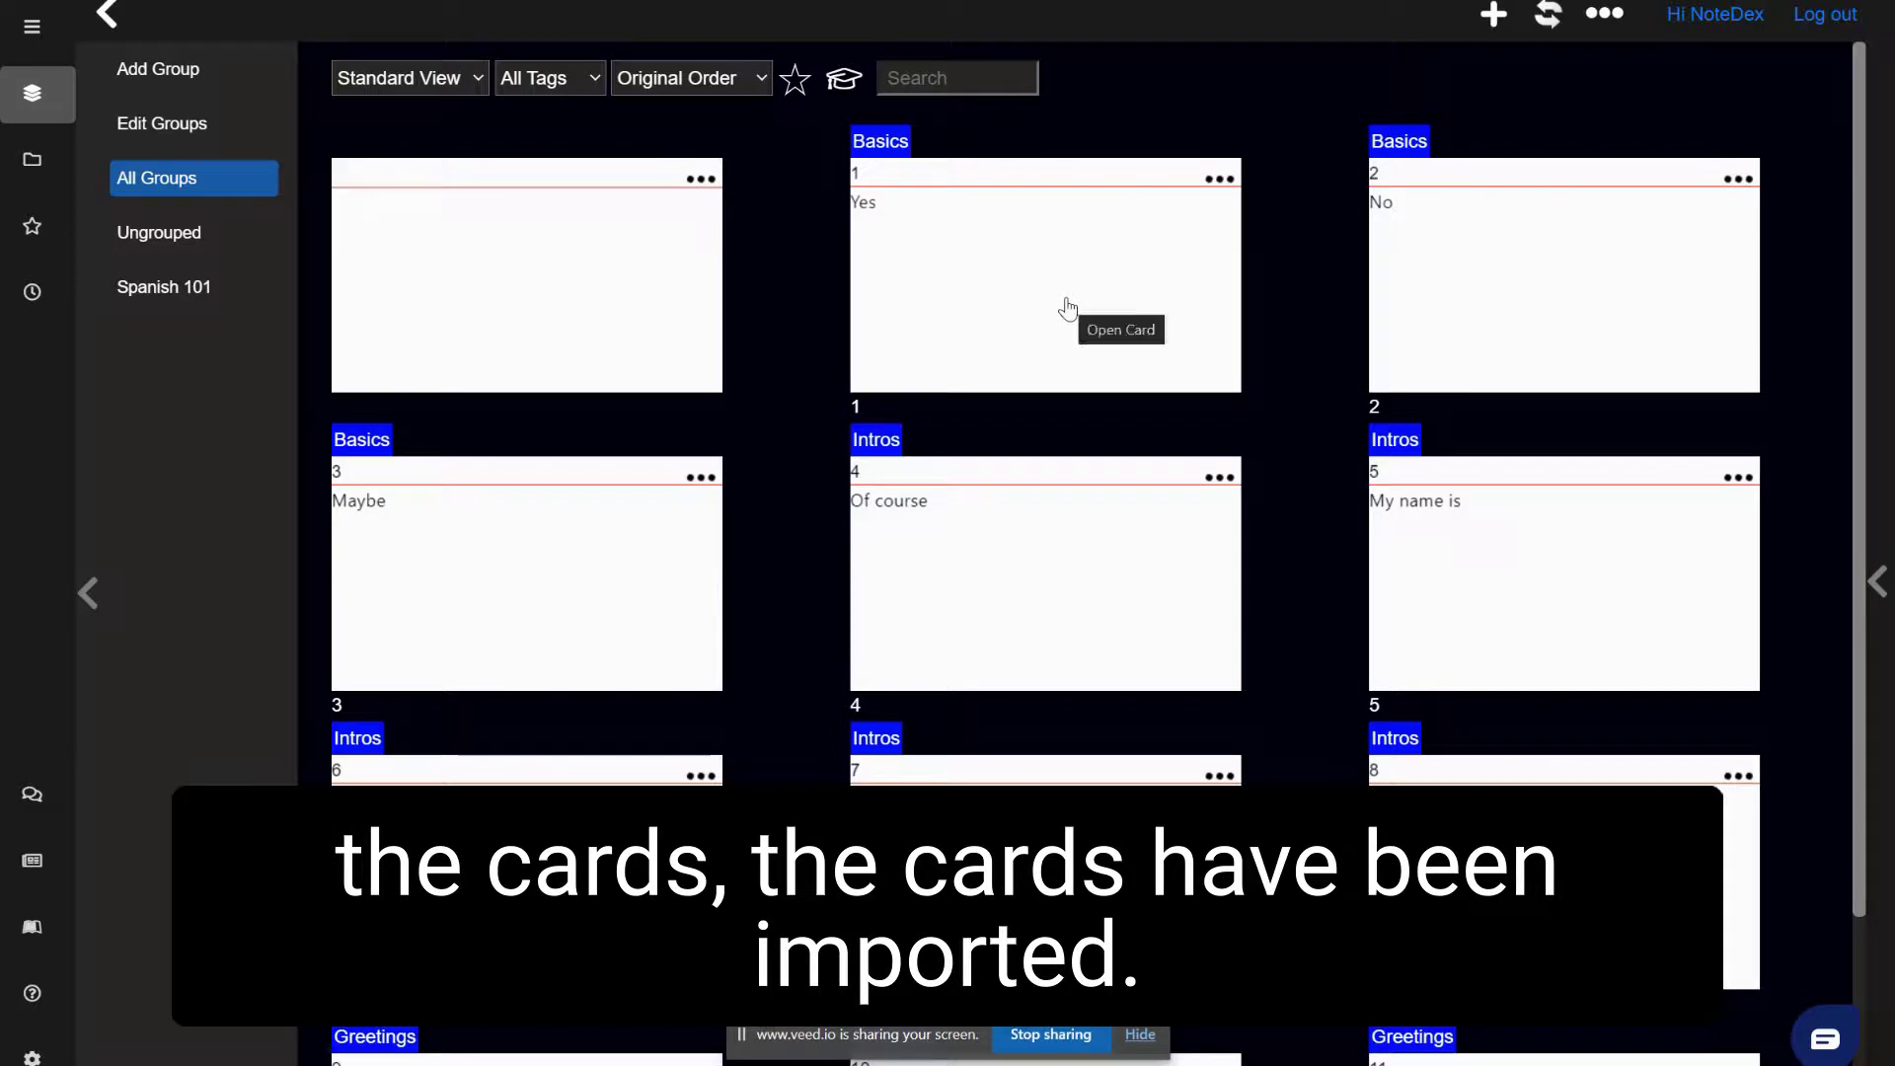
left_click(1066, 309)
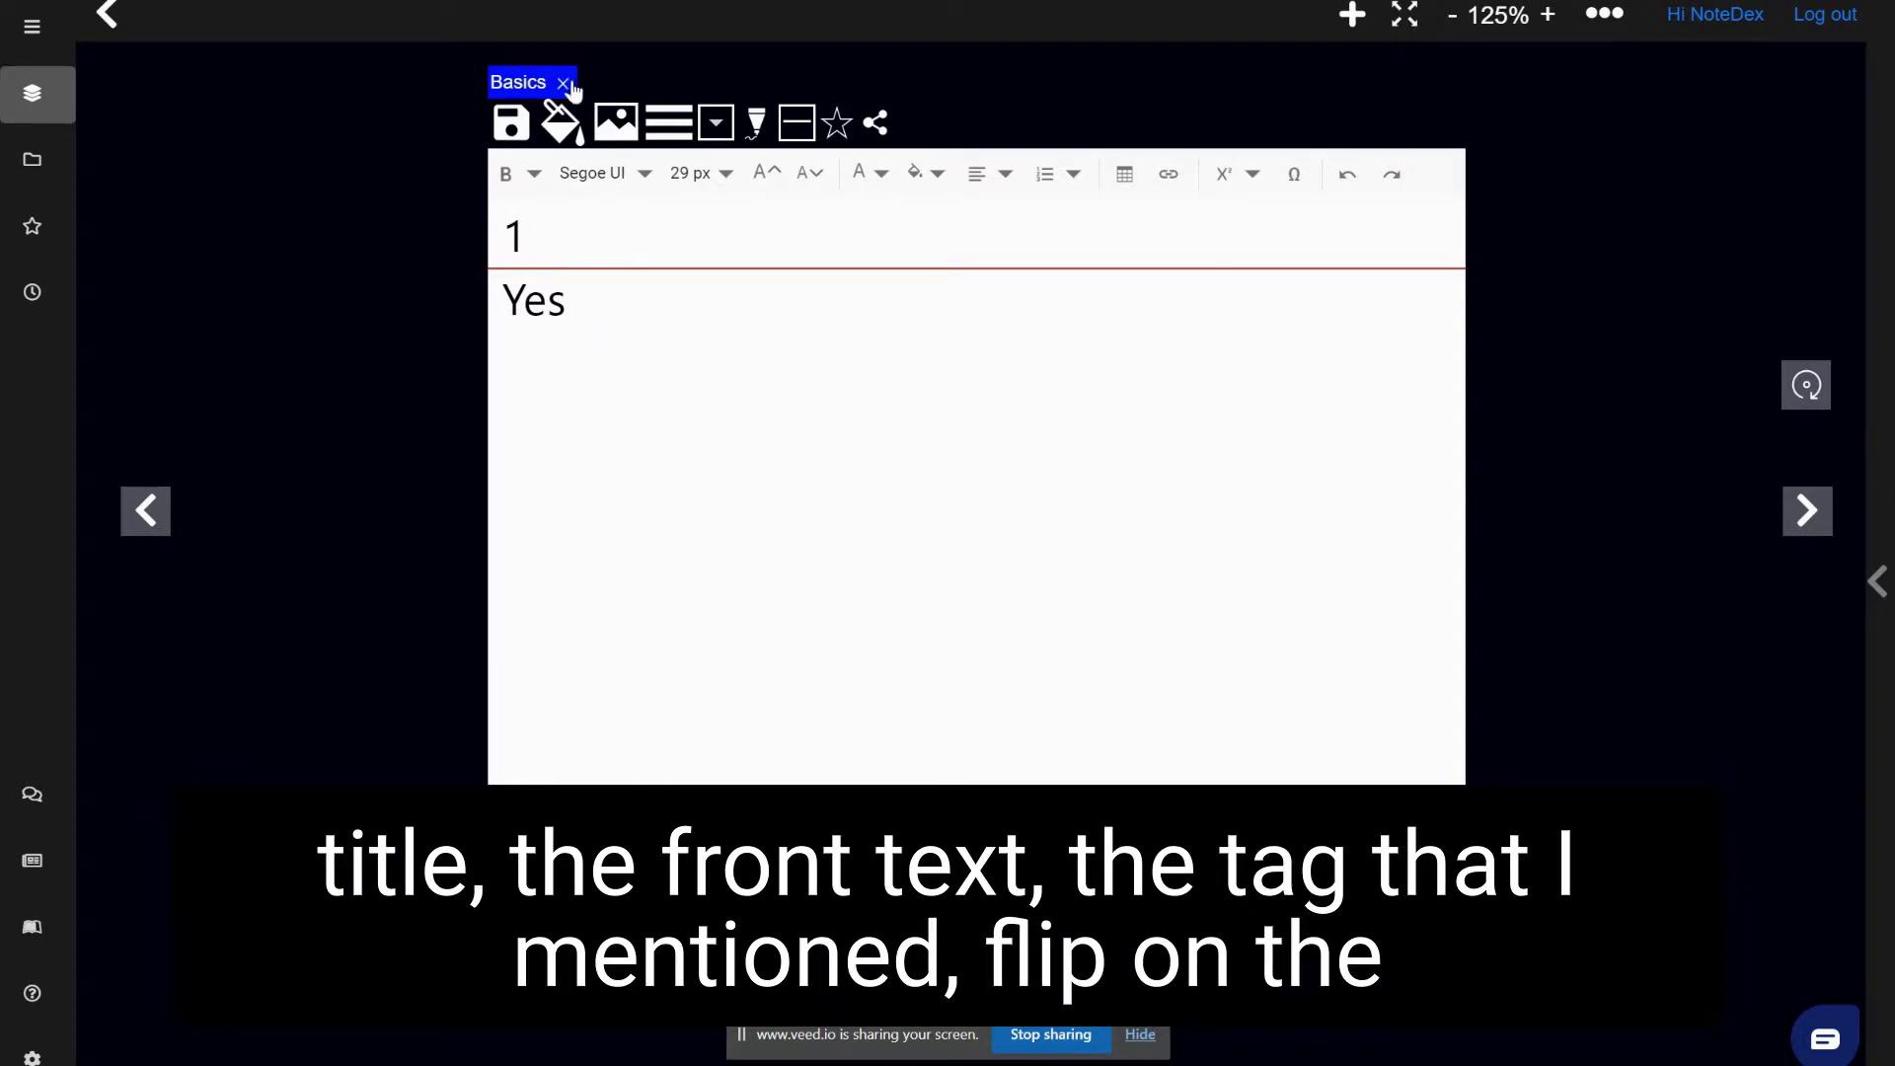
left_click(1797, 400)
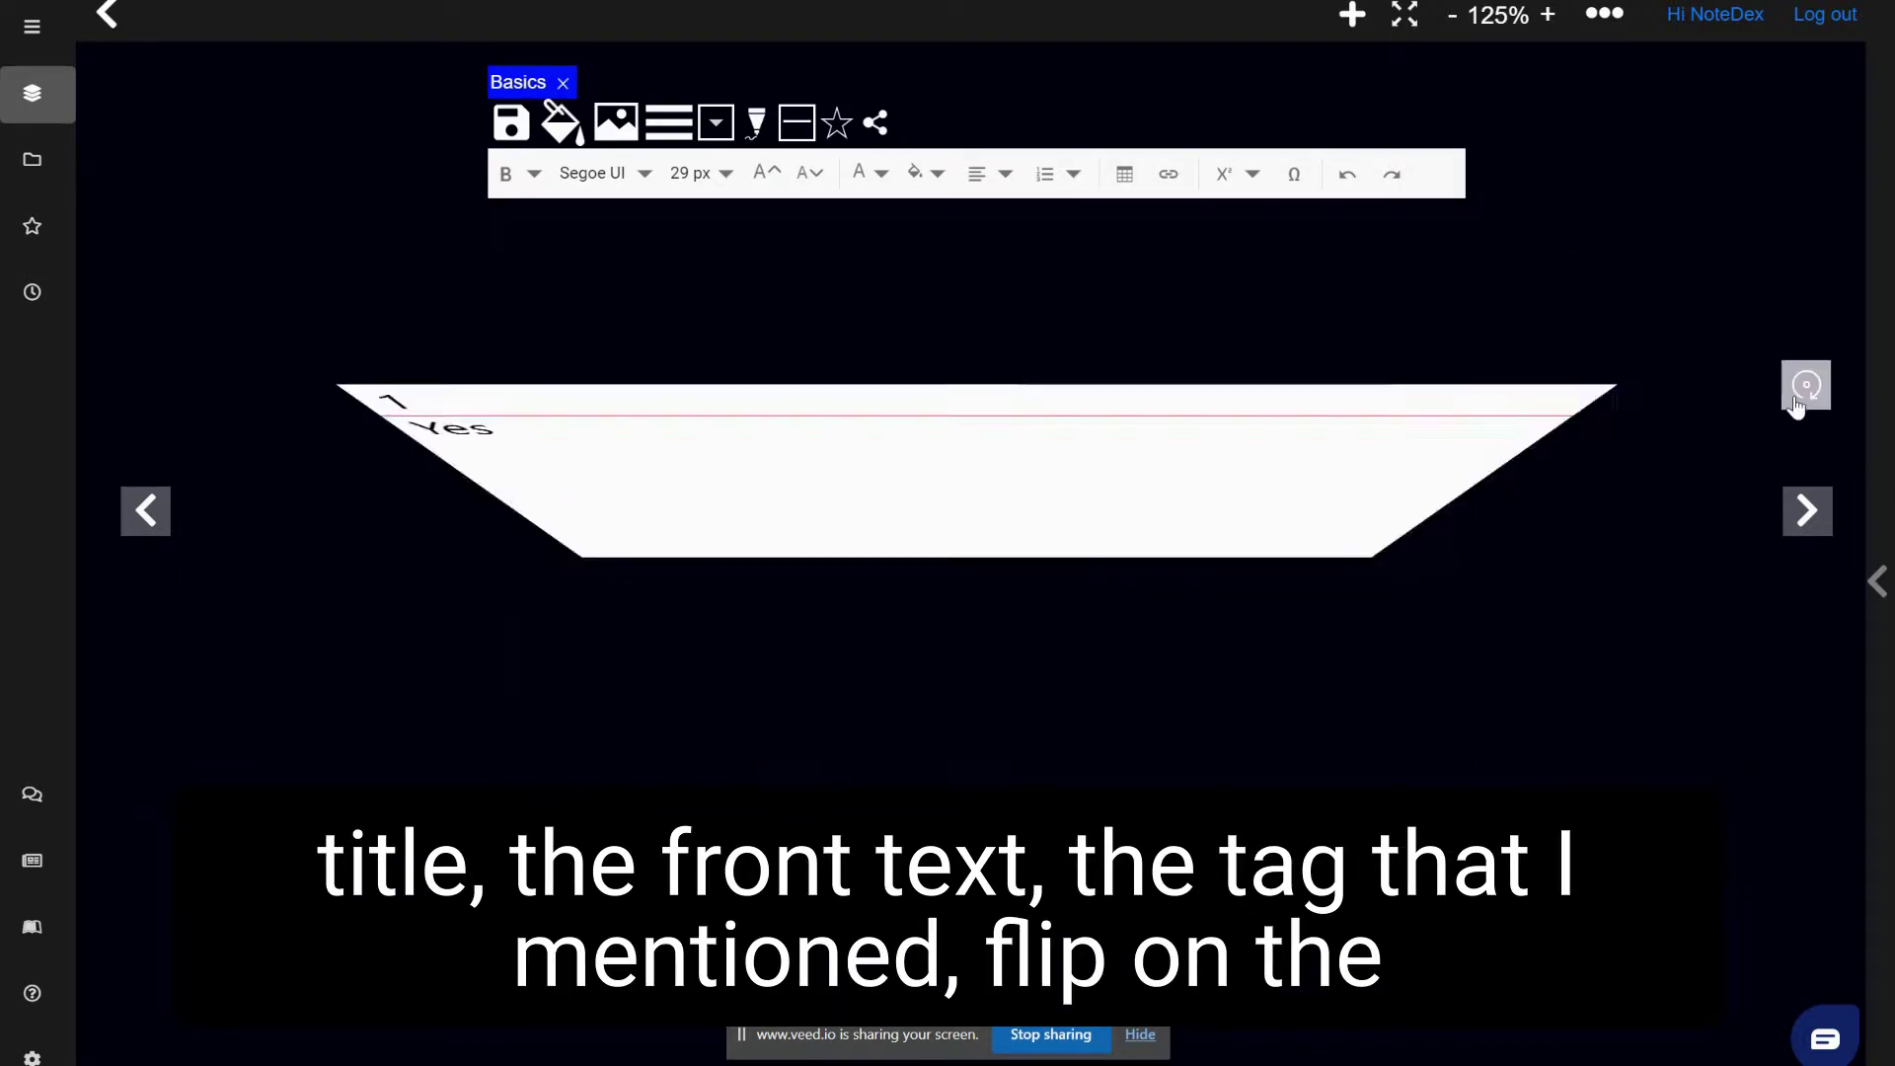
left_click(1797, 400)
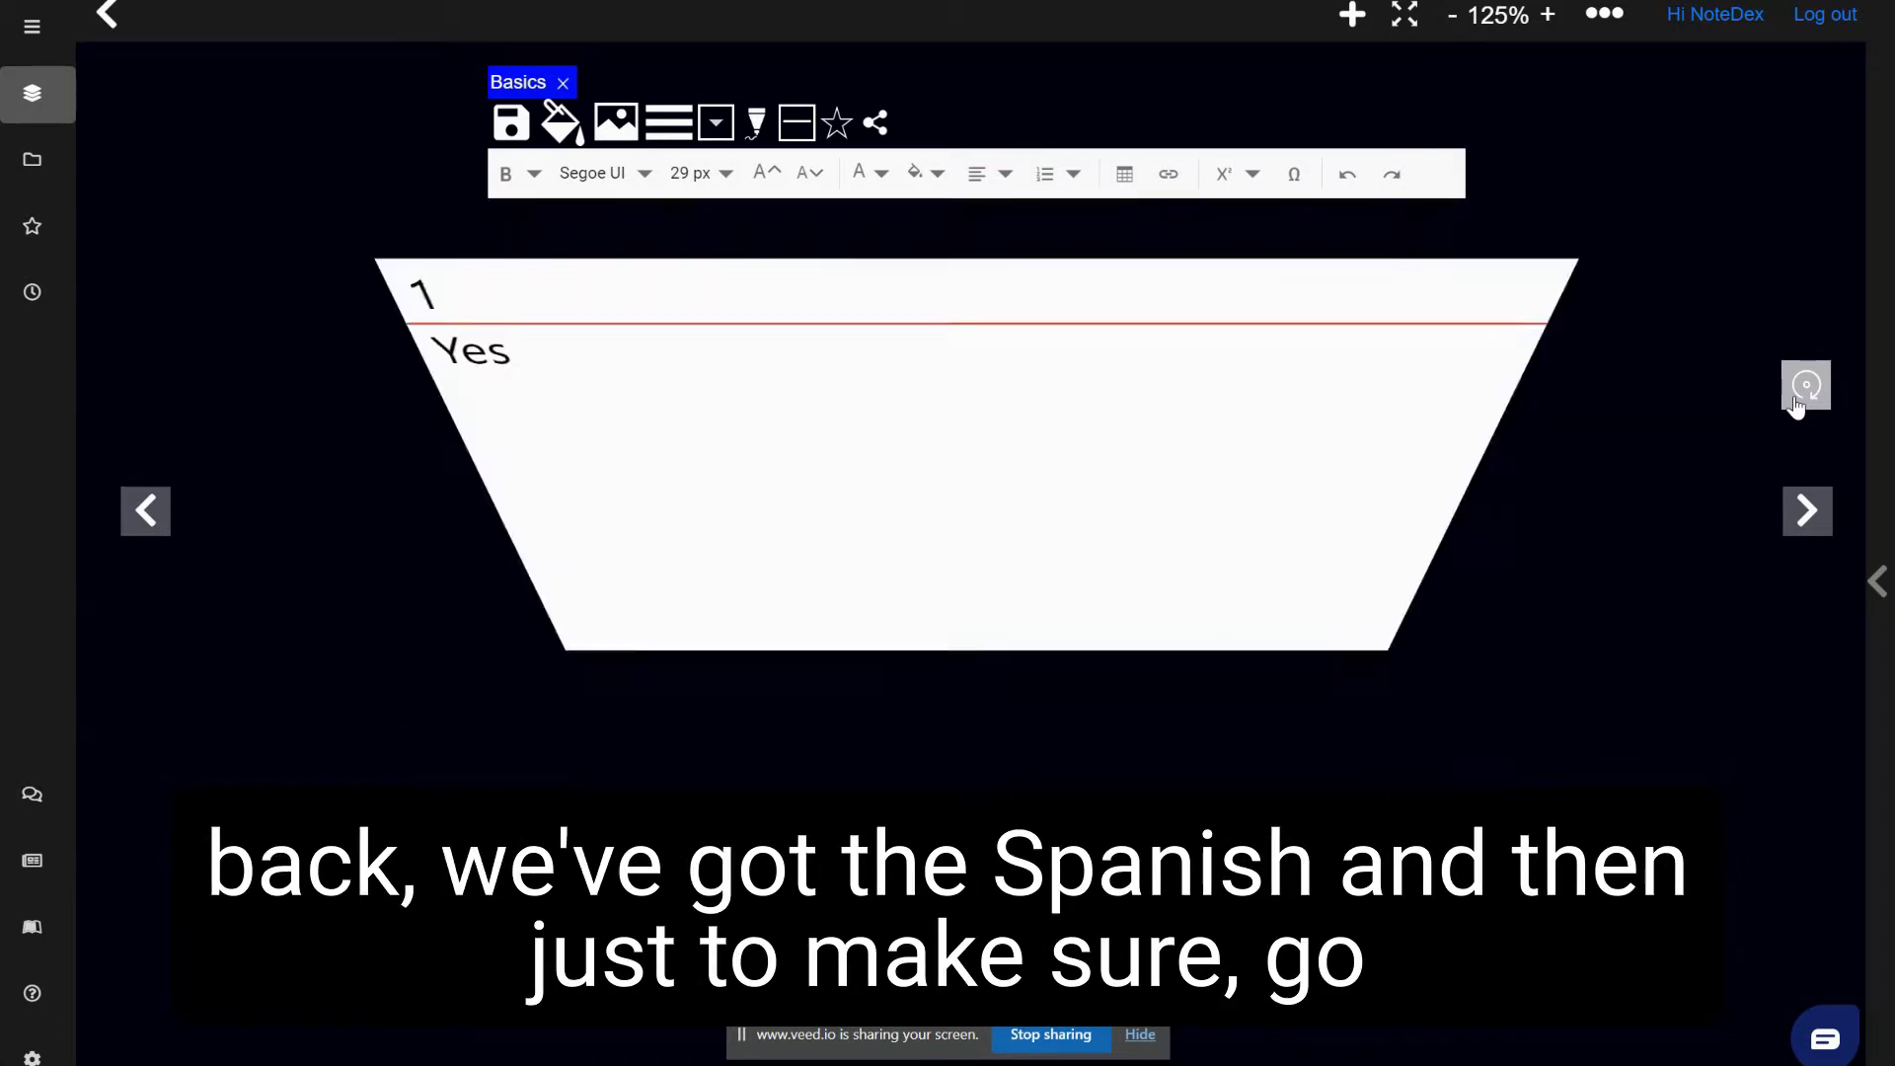
left_click(106, 15)
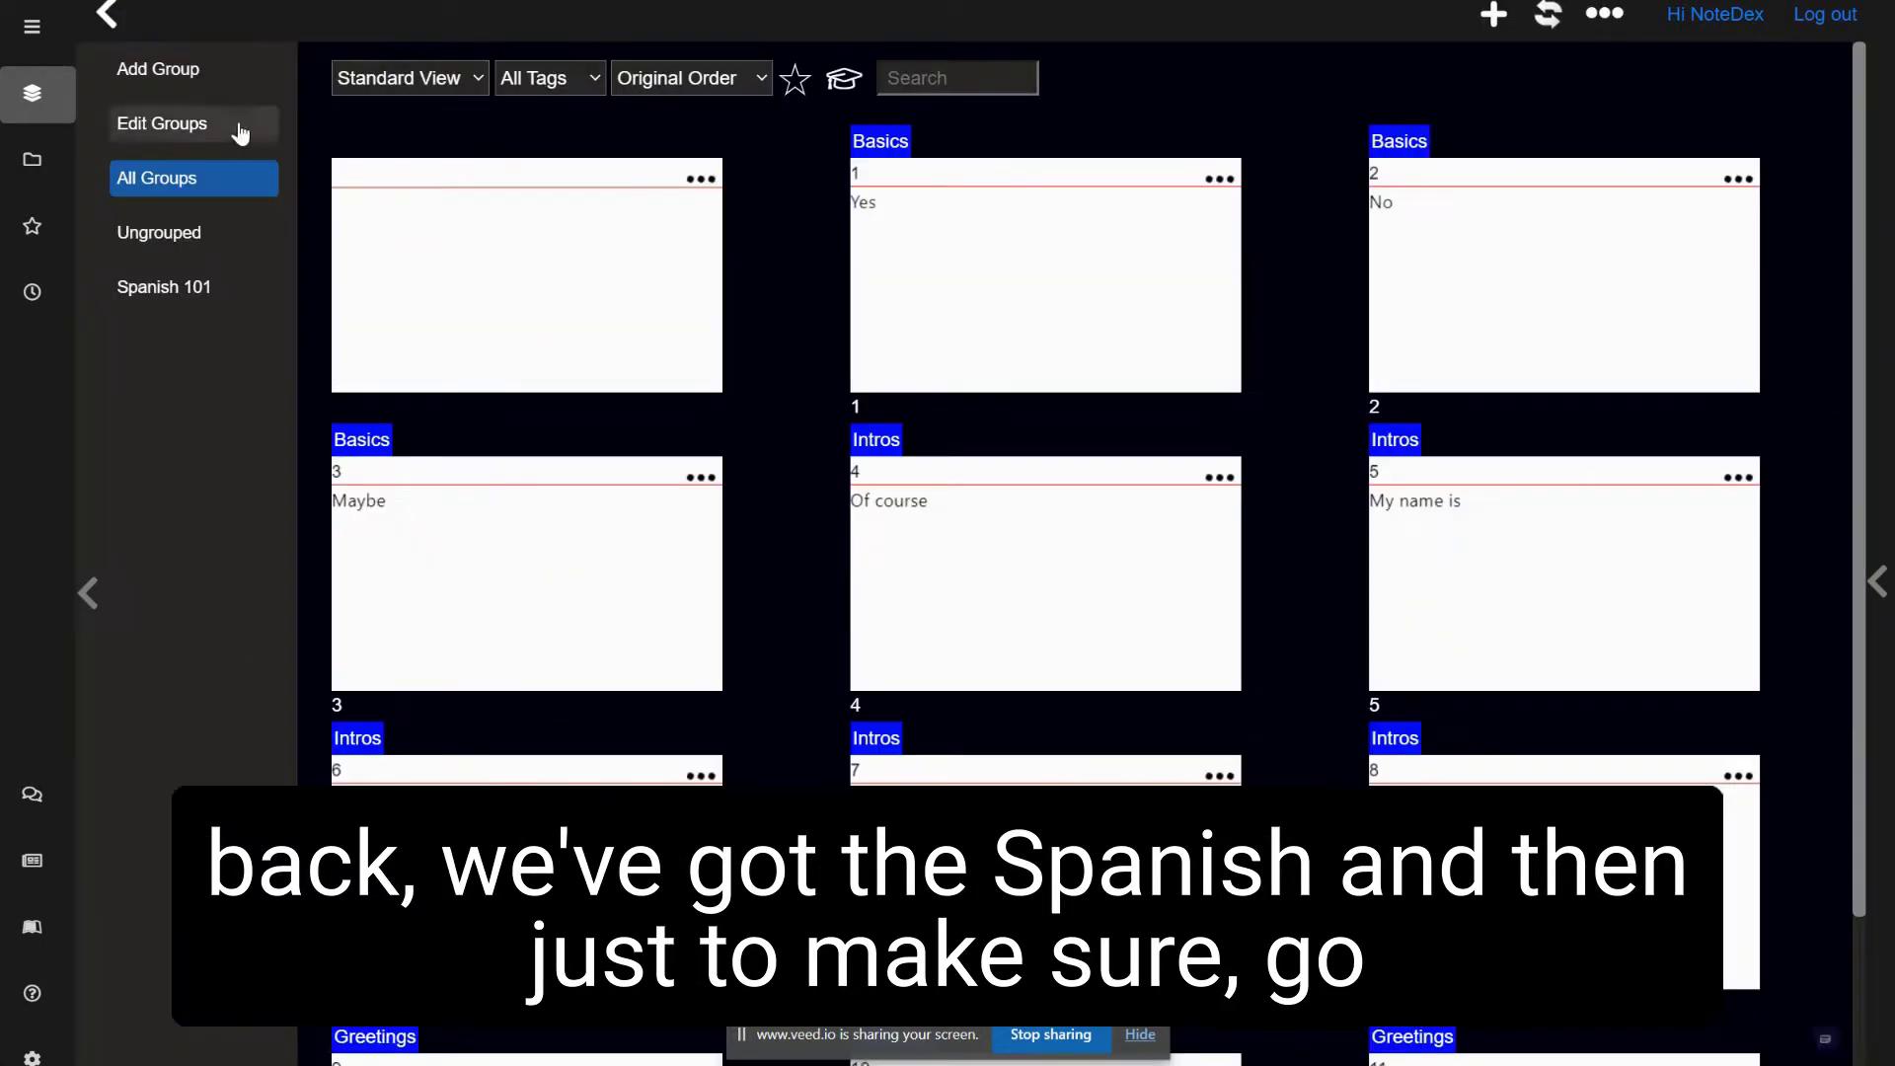